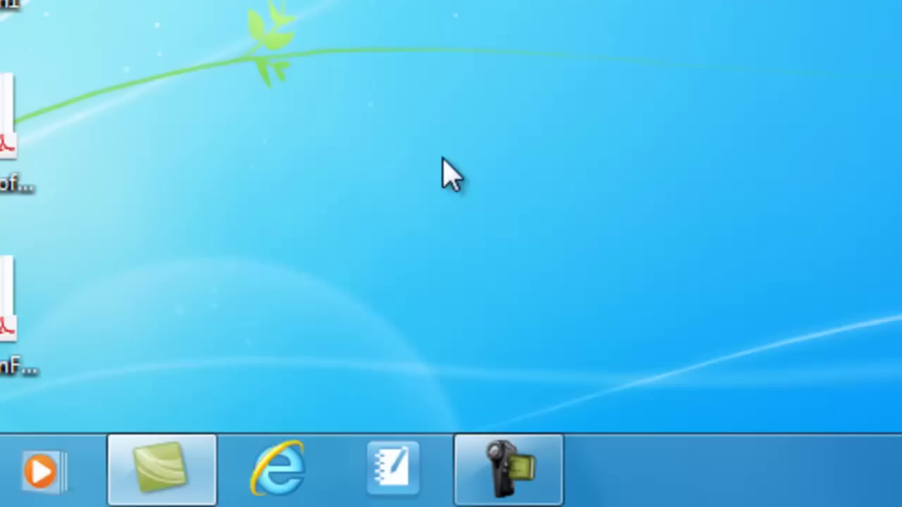
Step: Open SMART Notebook with a blank page
left_click(393, 474)
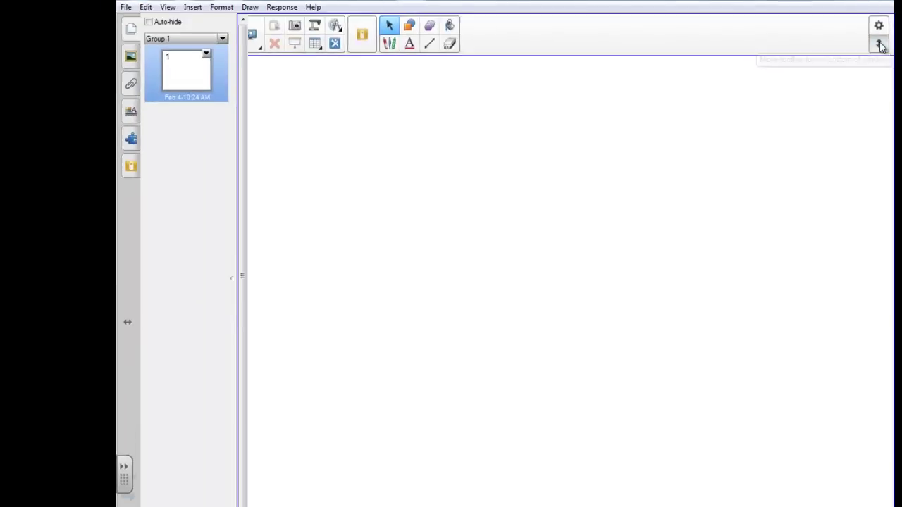
Step: Move the toolbar below the page and back above it, and try switching the sidebar to the other side
left_click(835, 125)
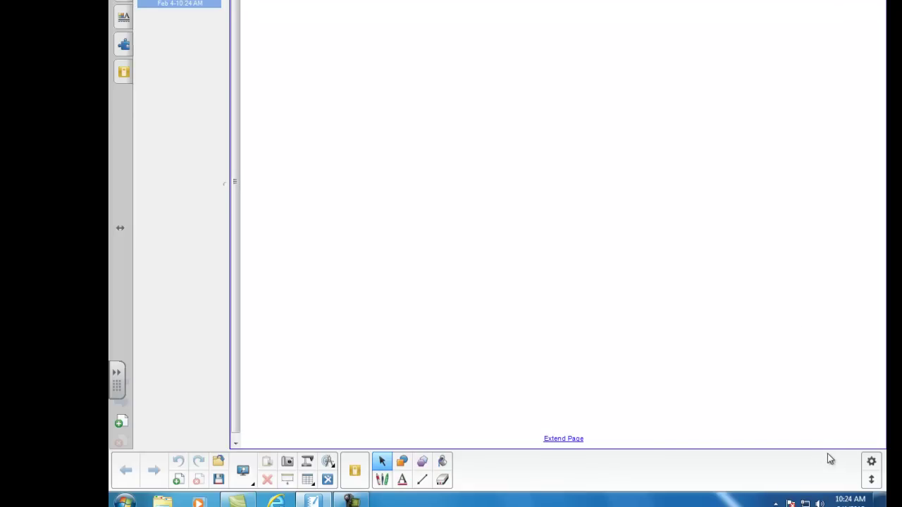
left_click(871, 479)
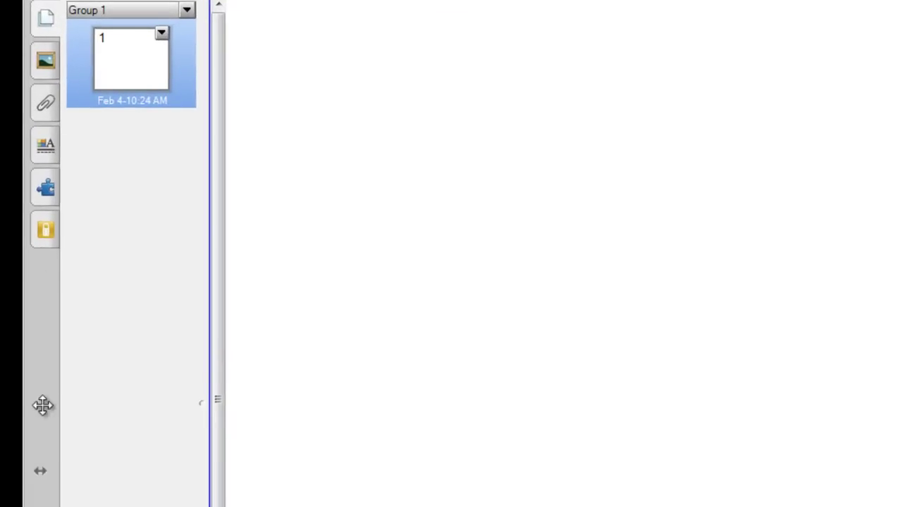
left_click(40, 476)
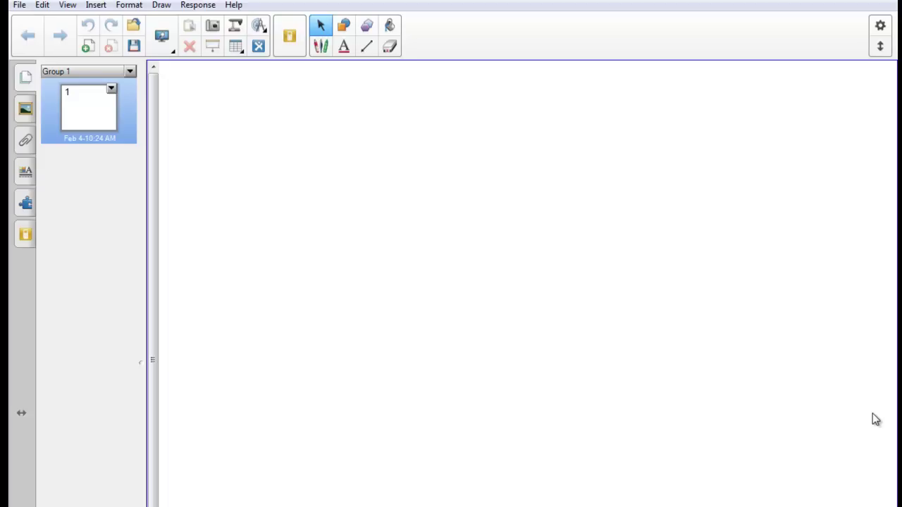
Step: Search the Gallery for "handwriting"
left_click(26, 107)
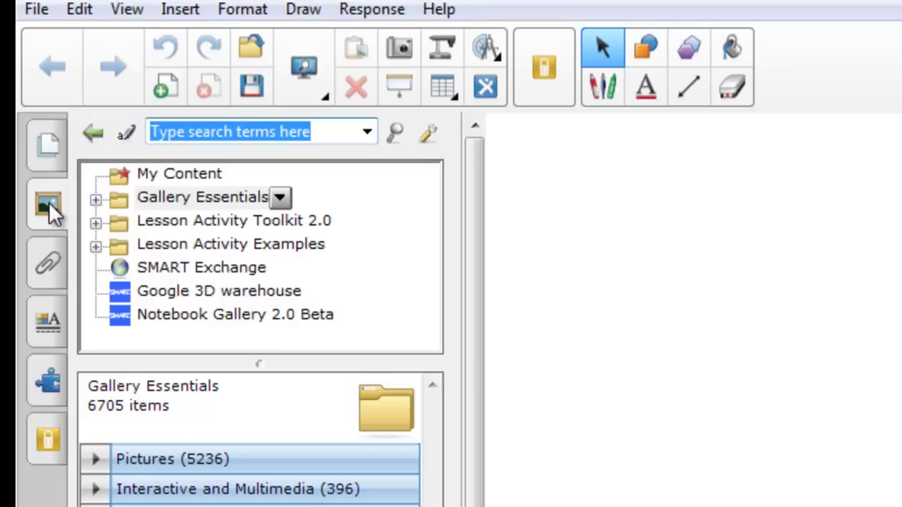
type("hand")
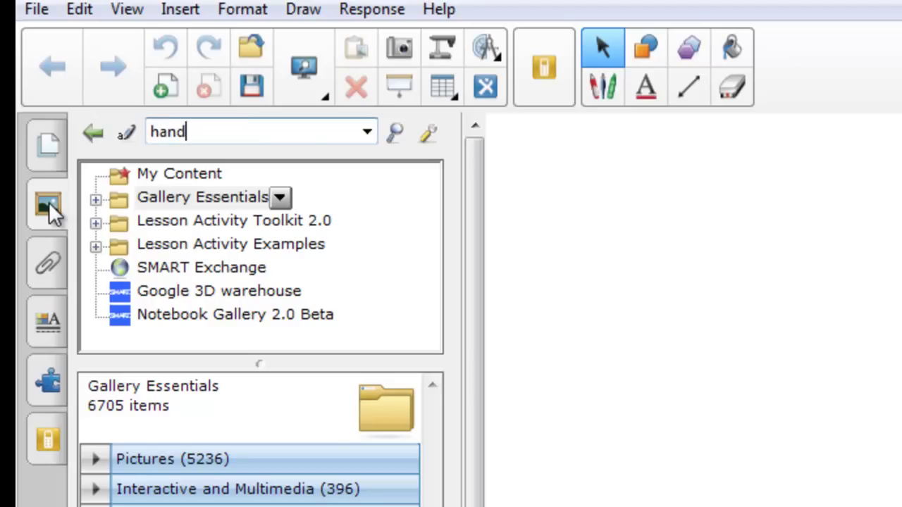
key("BackSpace")
key("BackSpace")
key("BackSpace")
key("BackSpace")
type("handwriting")
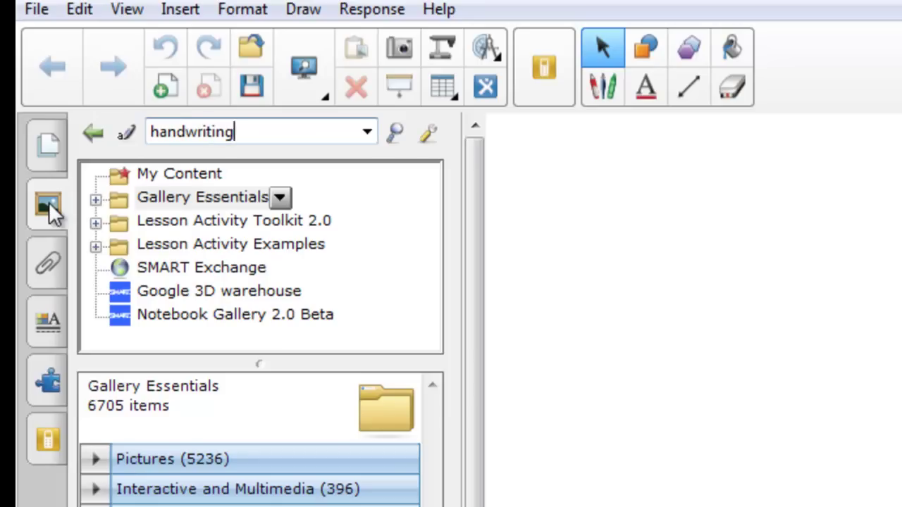
key("Return")
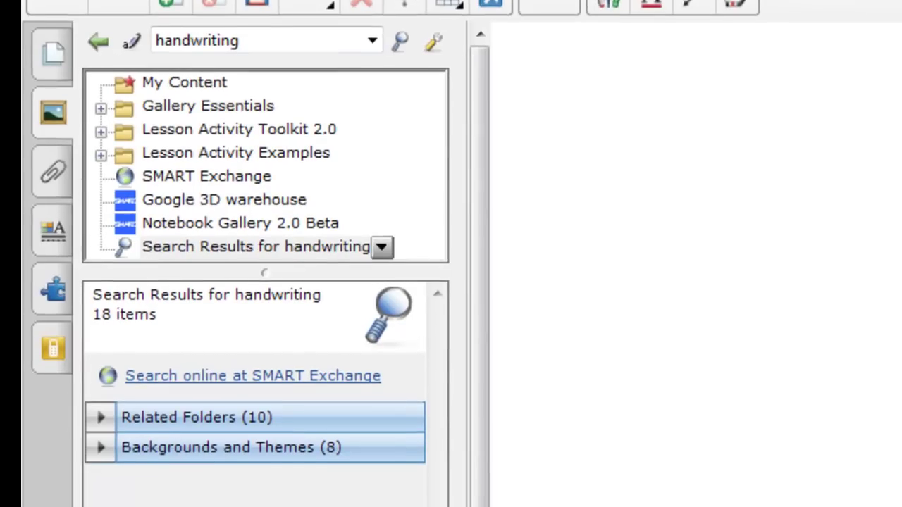
Step: From Backgrounds and Themes, try the large lined paper and small handwriting worksheet, then apply the large handwriting worksheet as the page background
left_click(97, 449)
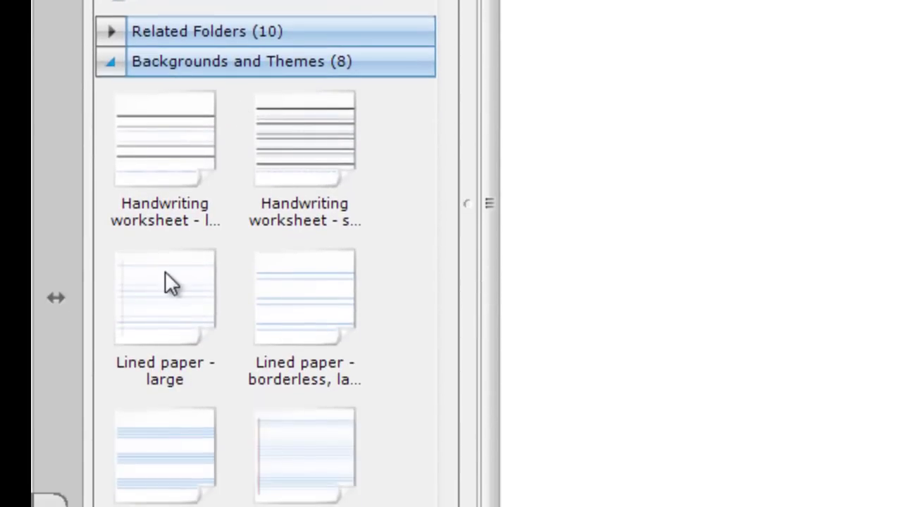
left_click(156, 305)
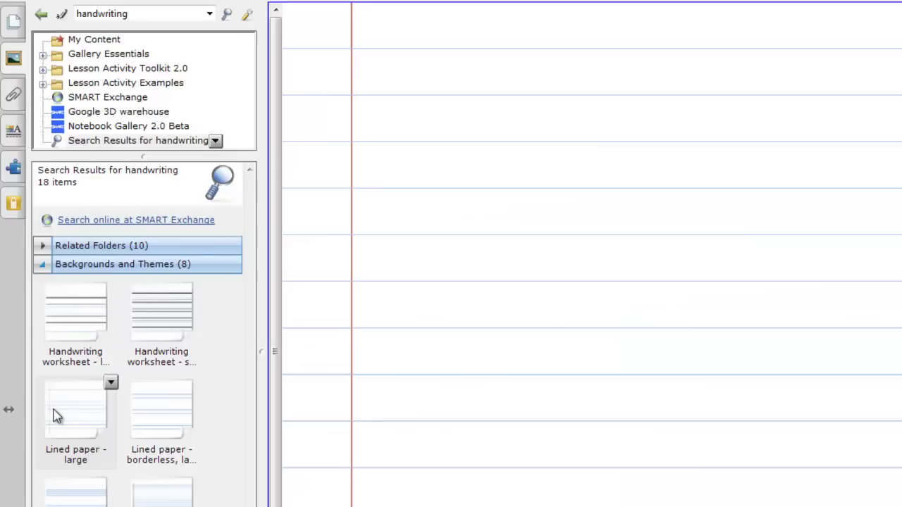
left_click(147, 328)
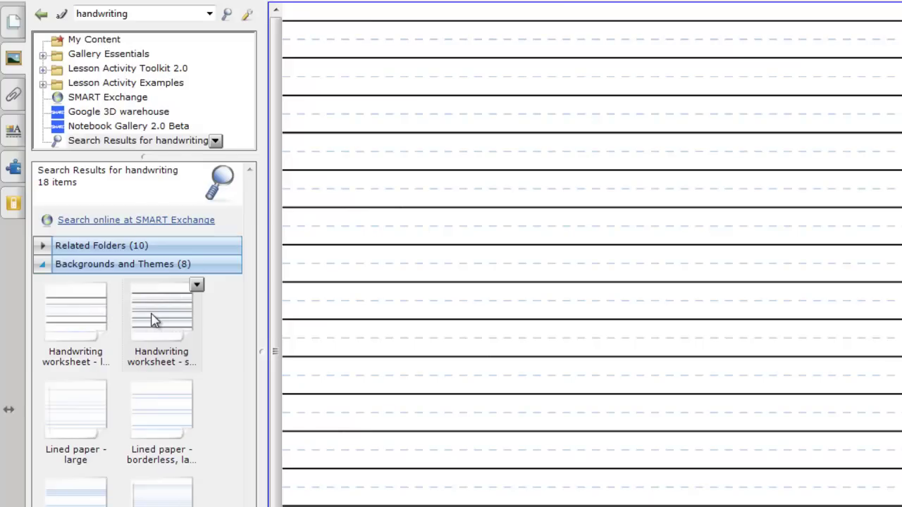
left_click(61, 316)
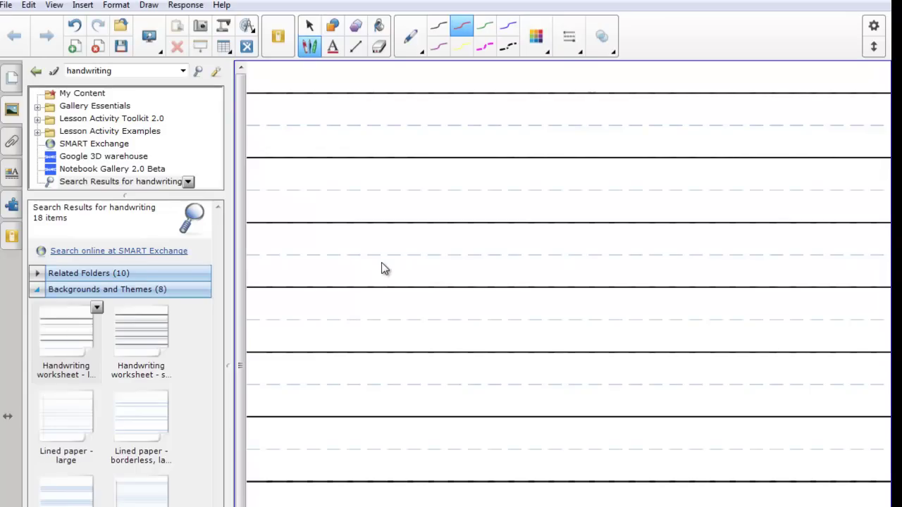
Step: Handwrite "How many are wearing" with the red pen on the first writing line of the page
left_click_drag(278, 98, 278, 161)
left_click_drag(304, 98, 304, 161)
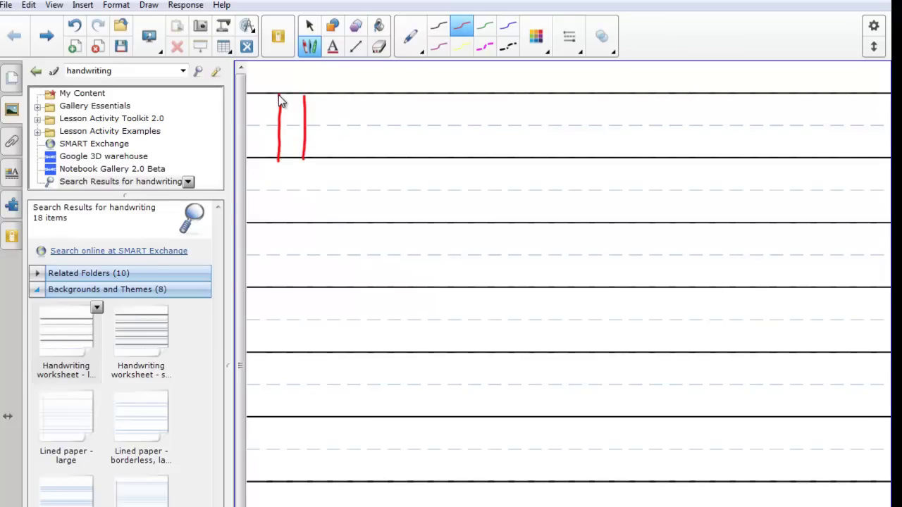
mouse_move(279, 129)
left_mouse_down()
mouse_move(369, 134)
mouse_move(383, 125)
mouse_move(425, 153)
mouse_move(460, 155)
mouse_move(467, 141)
mouse_move(486, 159)
left_mouse_up()
mouse_move(499, 130)
left_mouse_down()
mouse_move(499, 157)
mouse_move(541, 157)
mouse_move(531, 193)
left_mouse_up()
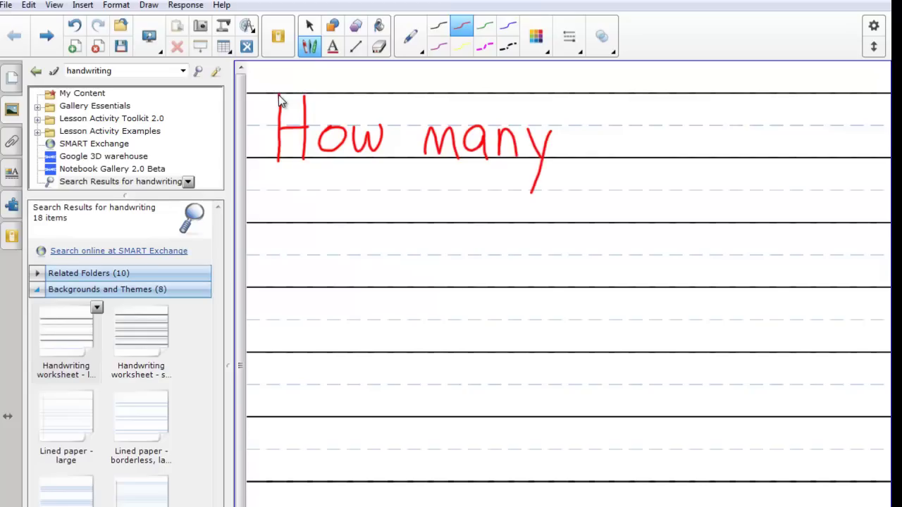
mouse_move(610, 130)
left_mouse_down()
mouse_move(592, 134)
mouse_move(608, 138)
mouse_move(612, 160)
mouse_move(626, 154)
left_mouse_up()
mouse_move(626, 141)
left_mouse_down()
mouse_move(637, 127)
mouse_move(650, 153)
mouse_move(700, 152)
mouse_move(721, 126)
mouse_move(757, 152)
left_mouse_up()
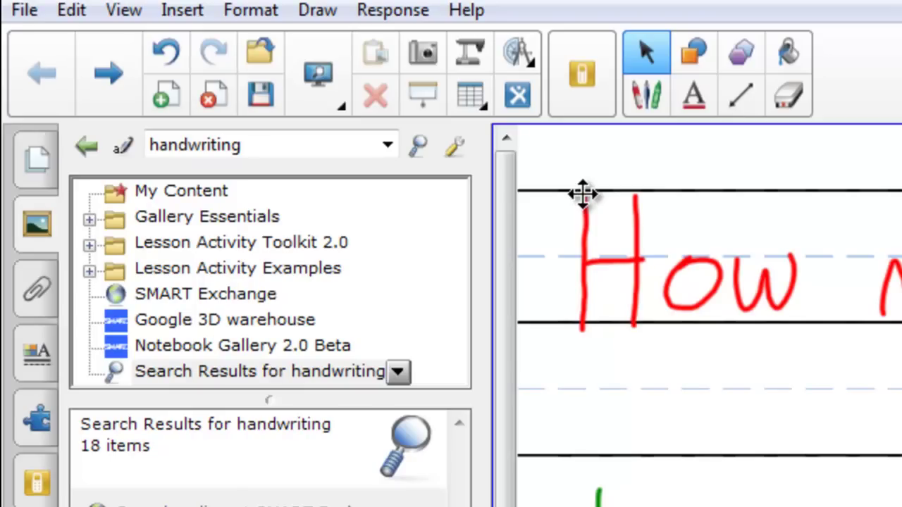
Step: View the page in full screen with the floating toolbar moved clear of "tennis shoes", and return to the normal view
left_click(320, 76)
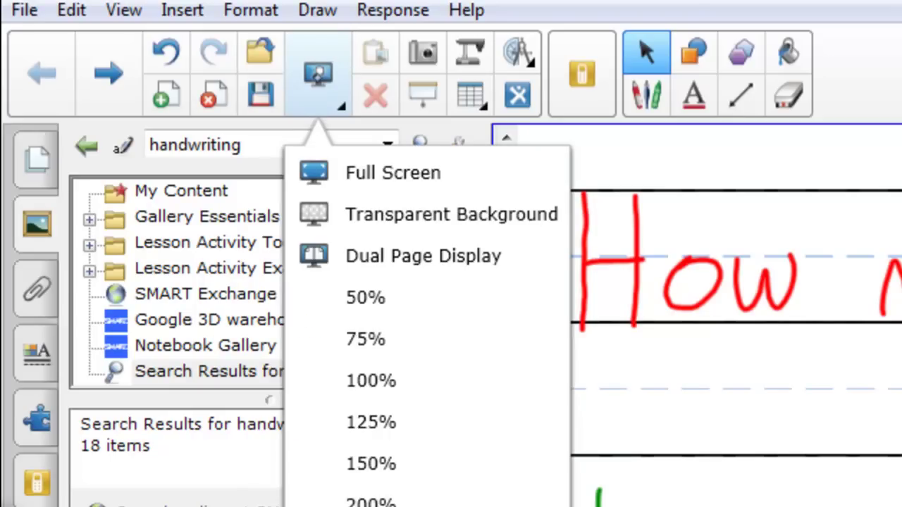
left_click(395, 173)
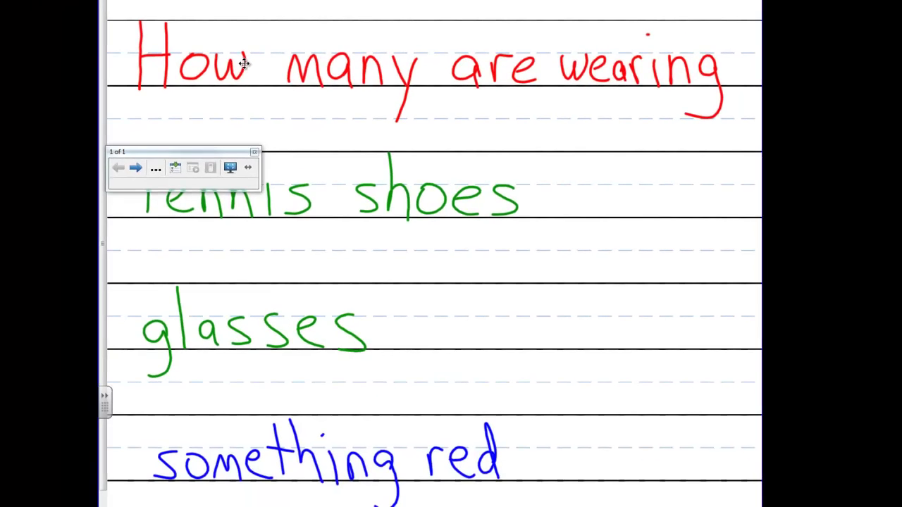
left_click(329, 168)
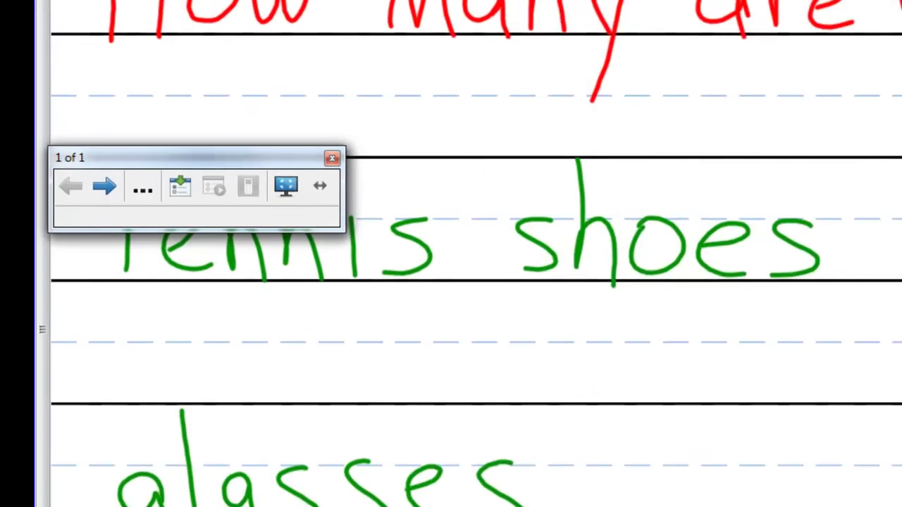
left_click_drag(212, 159, 206, 0)
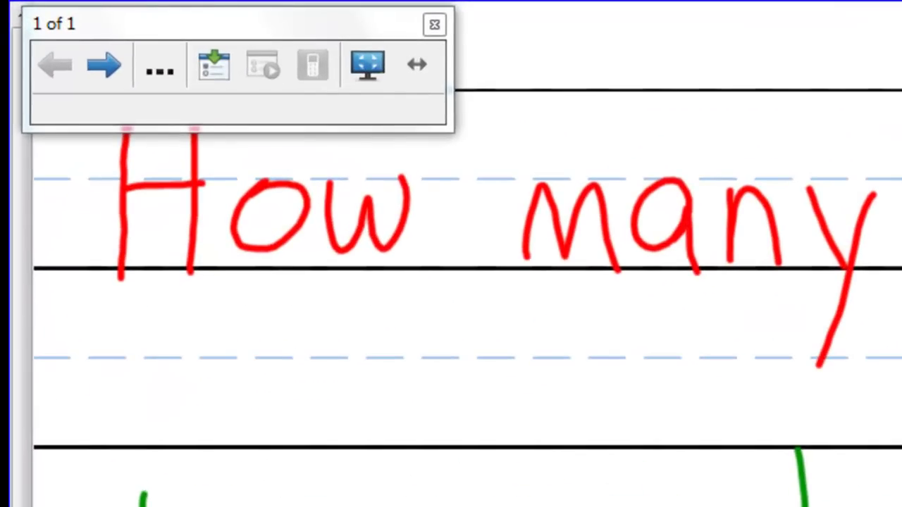
left_click(367, 64)
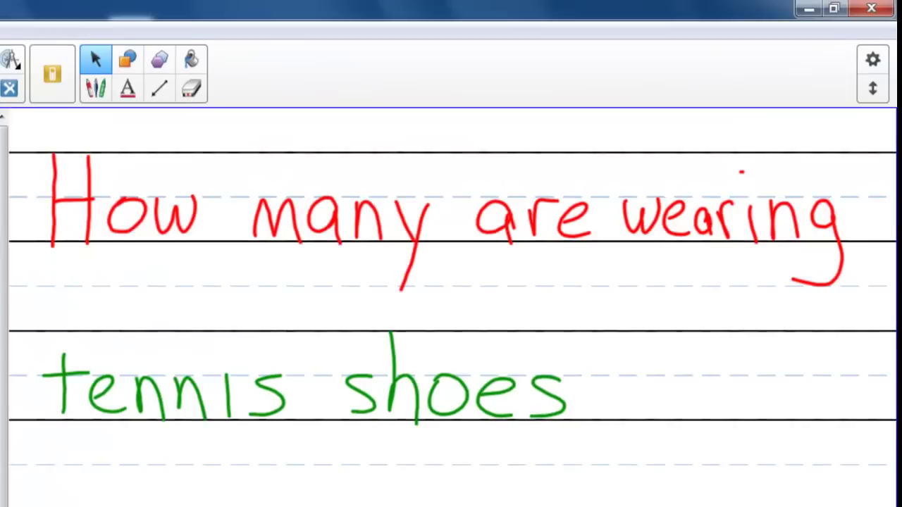
Step: Convert the red handwritten sentence "How many are wearing" into typed text using handwriting recognition
left_click(400, 219)
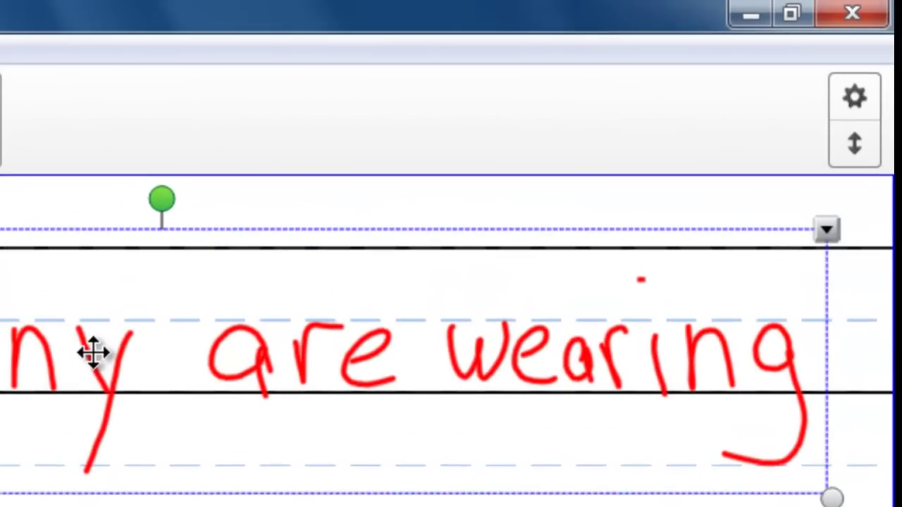
right_click(95, 358)
left_click(681, 258)
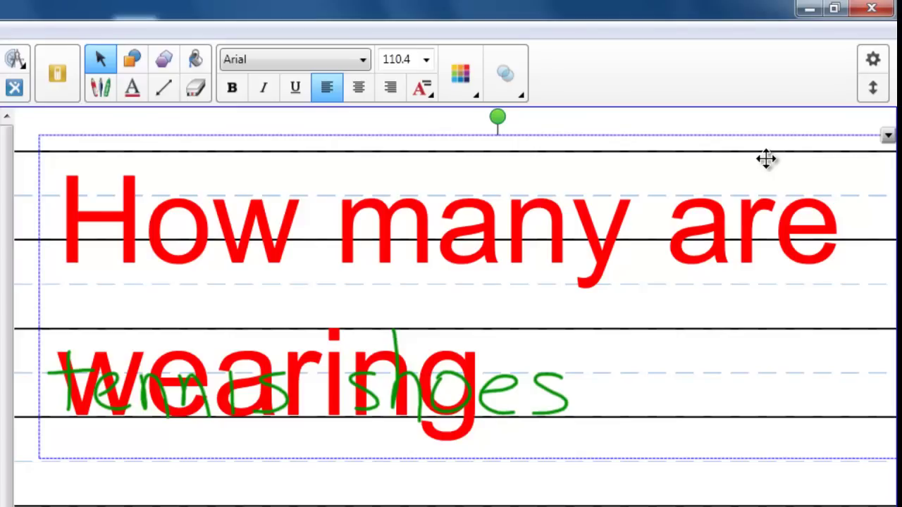
Step: Nudge the converted "How many are wearing" text to the left to bring its resize handle within reach
key("Left")
key("Left")
key("Left")
key("Left")
key("Left")
key("Left")
key("Left")
key("Left")
key("Left")
key("Left")
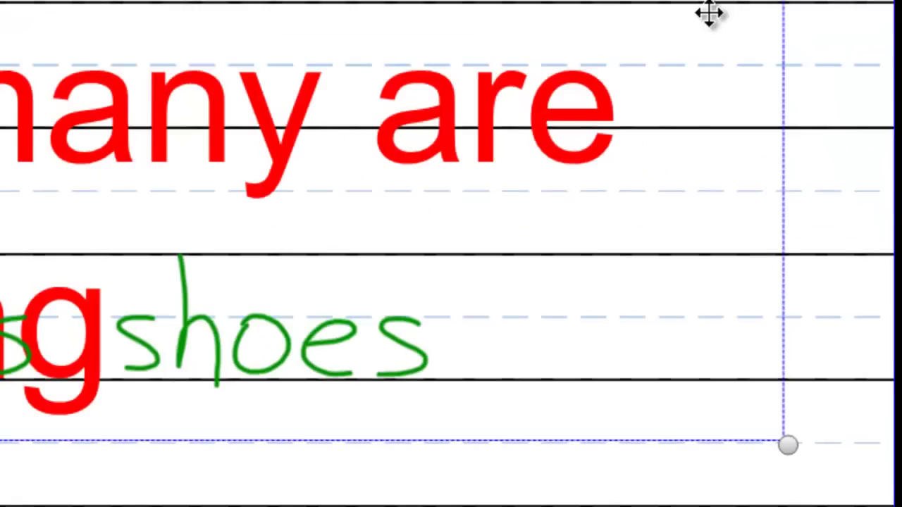
Step: Resize the typed "How many are wearing" text and reposition it, fitting it on one line above "tennis shoes"
left_click_drag(775, 441, 457, 337)
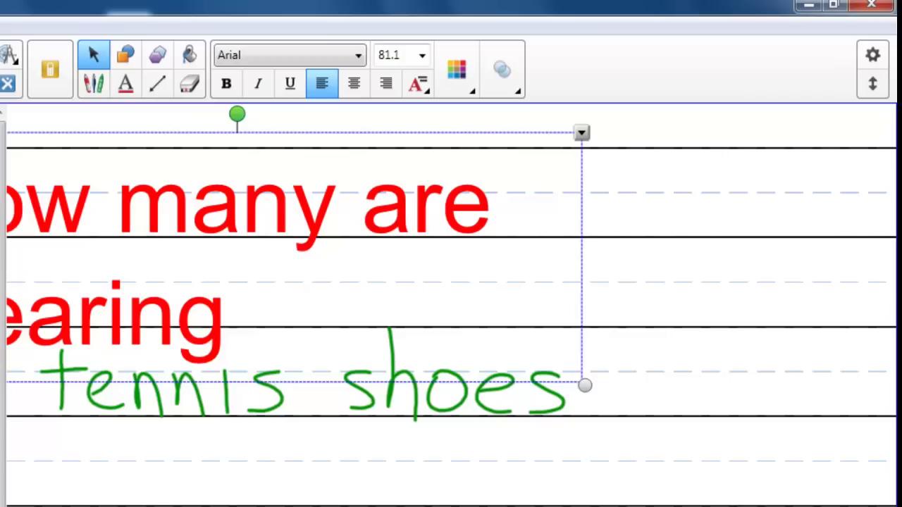
left_click_drag(584, 385, 477, 351)
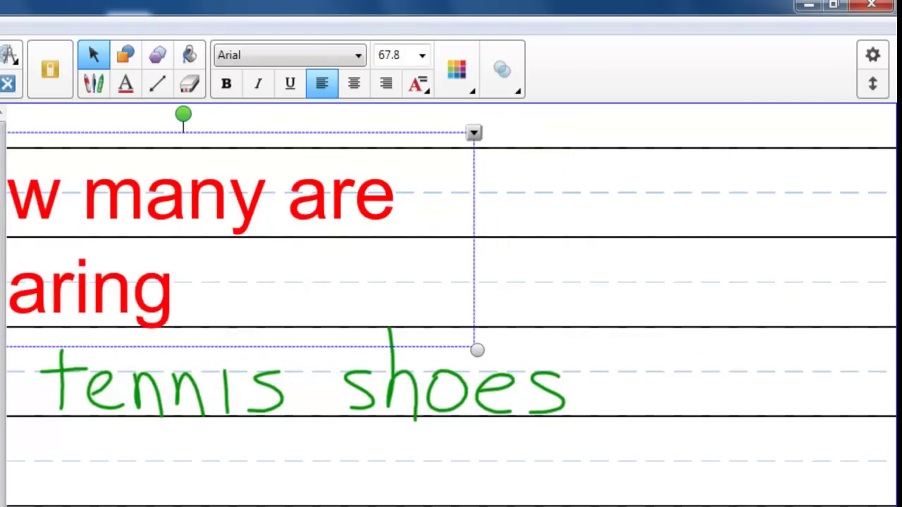
left_click_drag(282, 281, 397, 271)
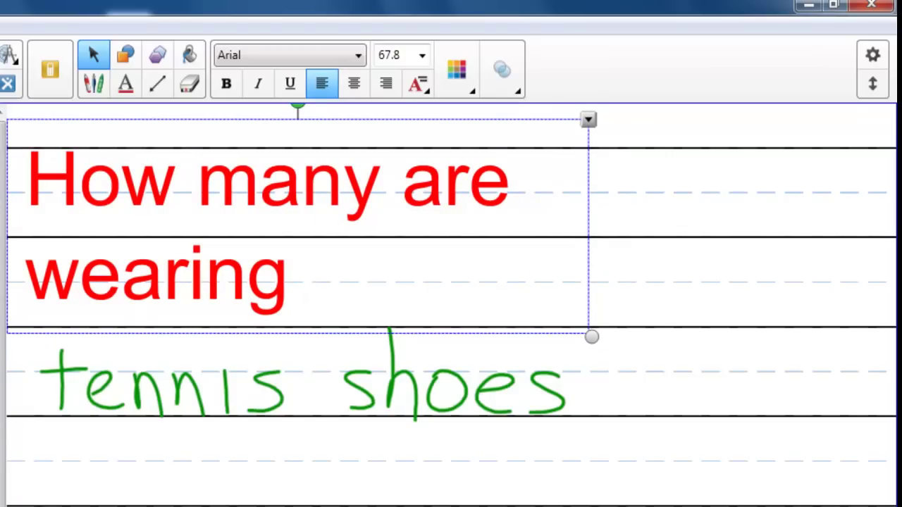
left_click_drag(591, 336, 644, 354)
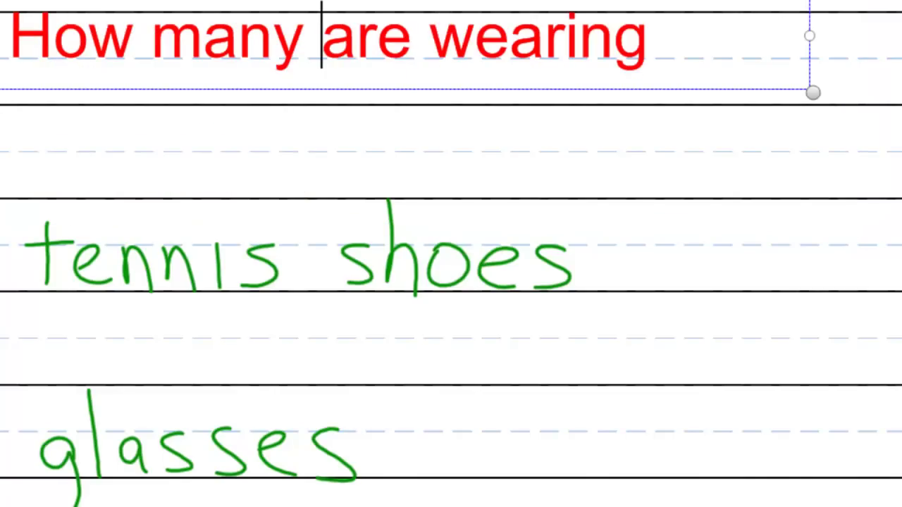
Step: Convert the green handwritten "tennis shoes" into typed text using handwriting recognition
key("ctrl+y")
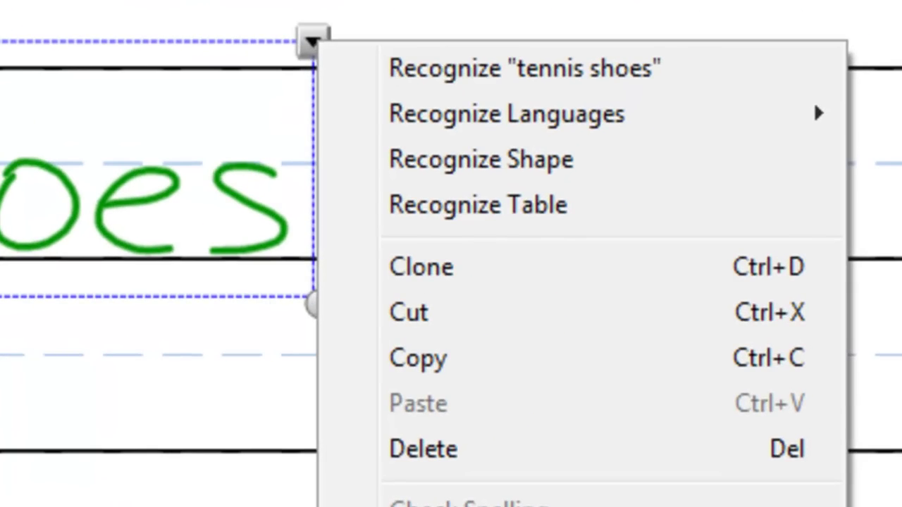
left_click(698, 201)
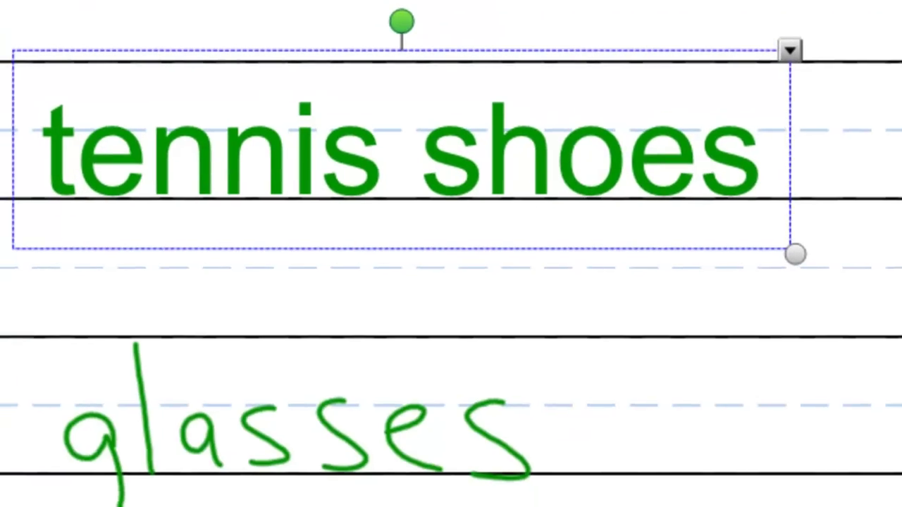
Step: Convert the handwritten "glasses" into typed text, and shrink and shift it to sit on its writing line
left_click(289, 444)
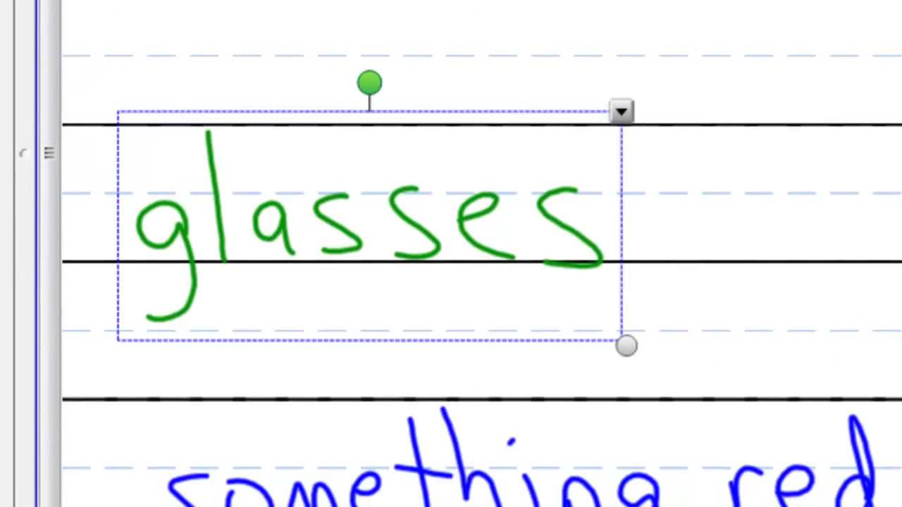
left_click(620, 111)
left_click(753, 128)
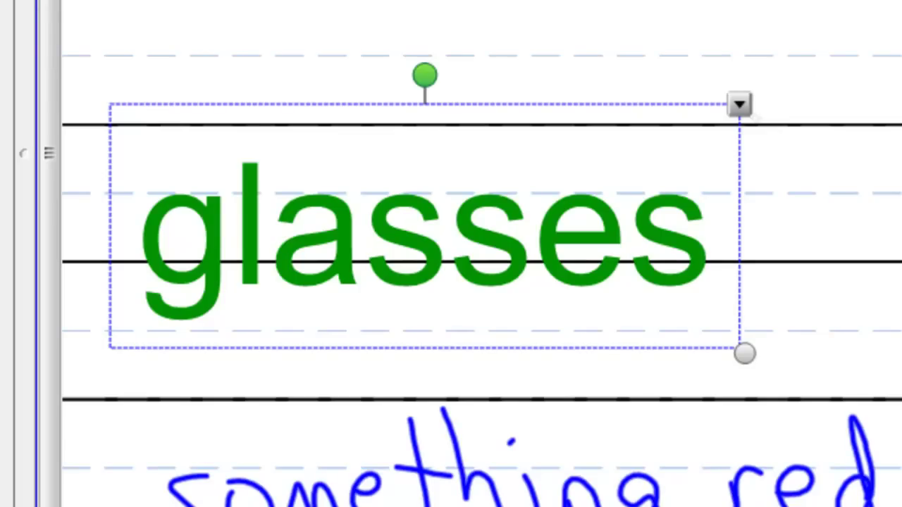
left_click_drag(744, 354, 603, 307)
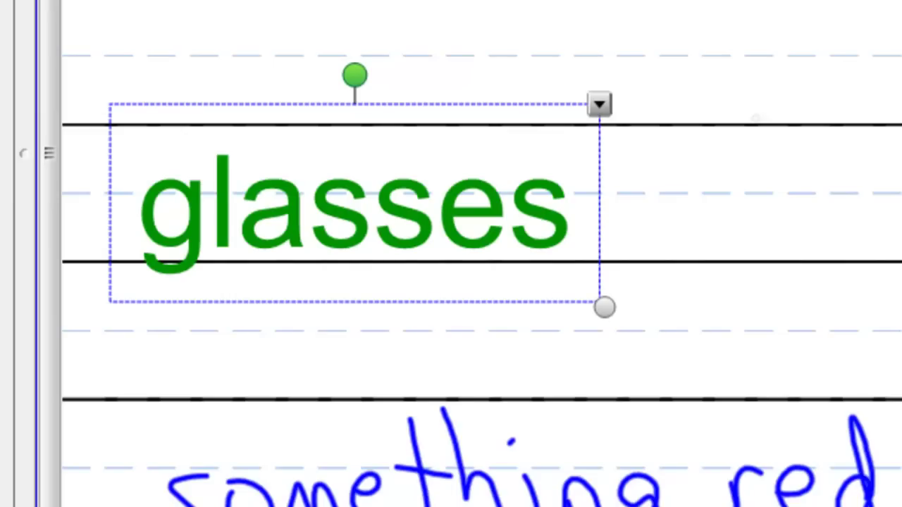
left_click_drag(353, 205, 351, 223)
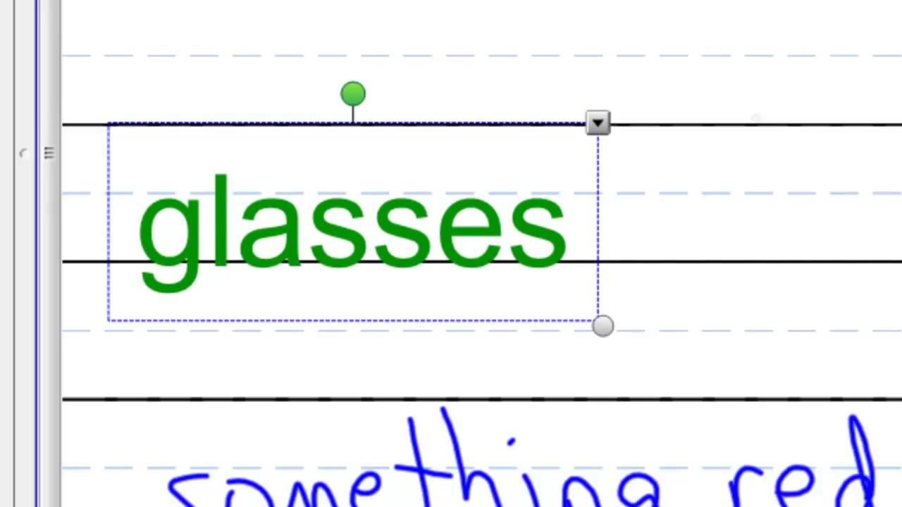
key("Escape")
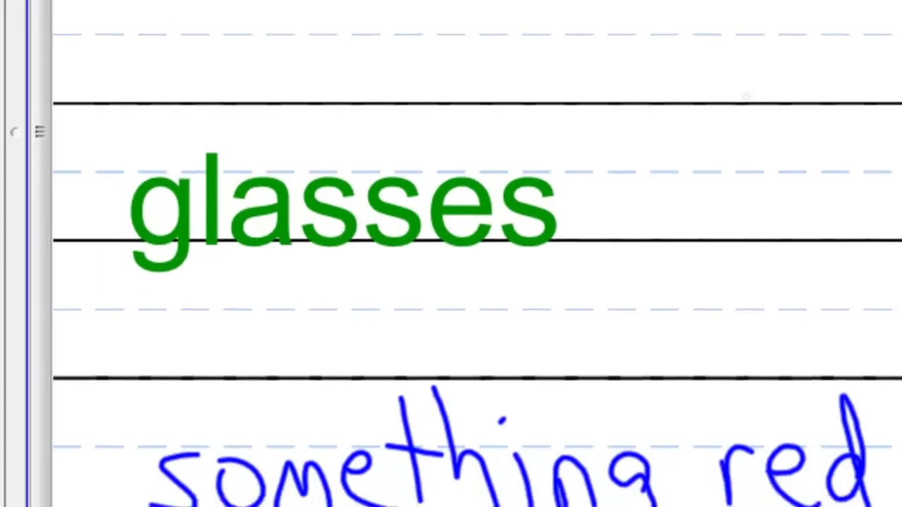
Step: Convert the blue handwritten "something red" into typed text, then shrink it and shift it left onto its writing line
left_click(405, 232)
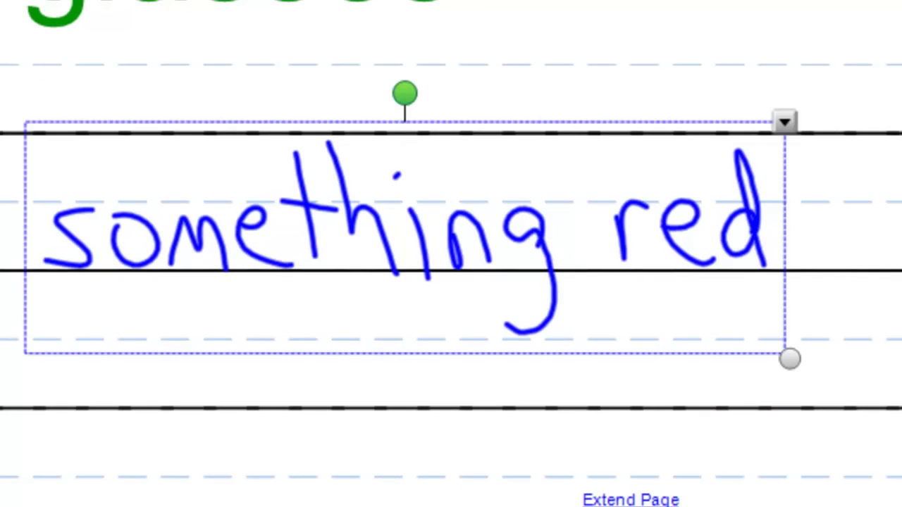
left_click(784, 122)
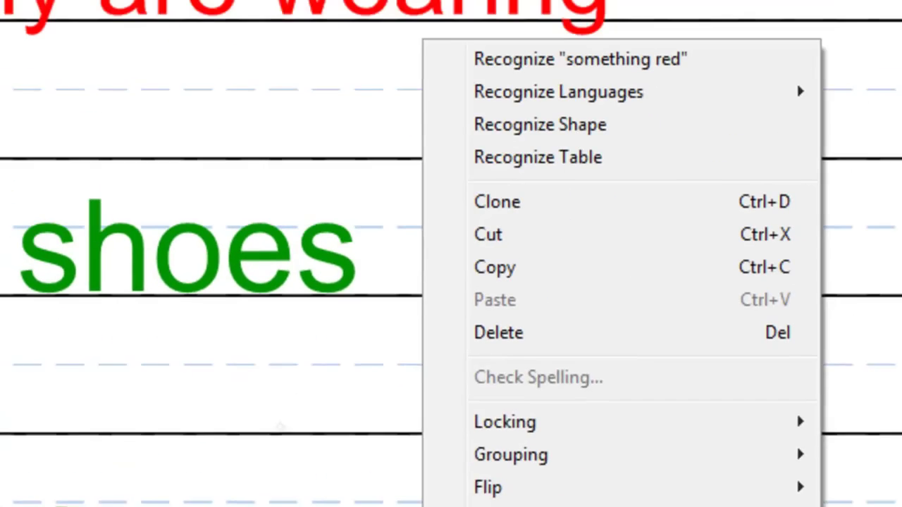
left_click(778, 83)
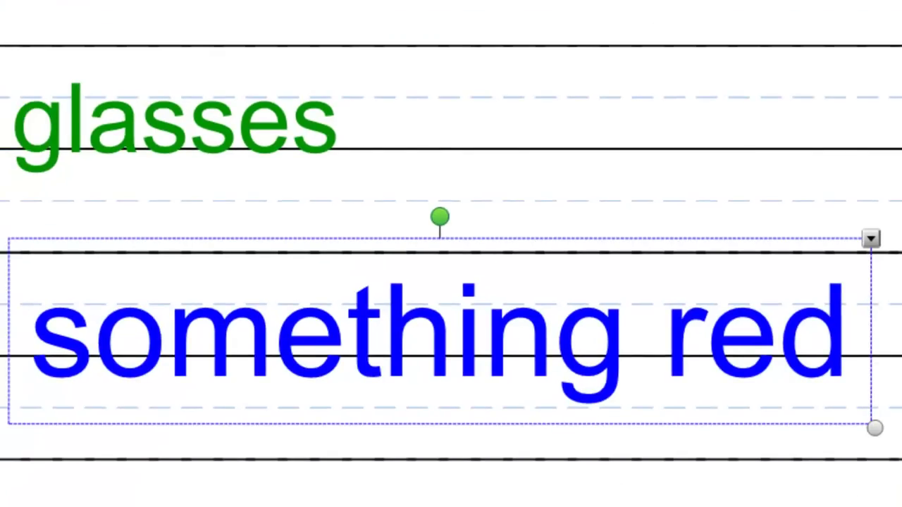
left_click_drag(874, 427, 734, 403)
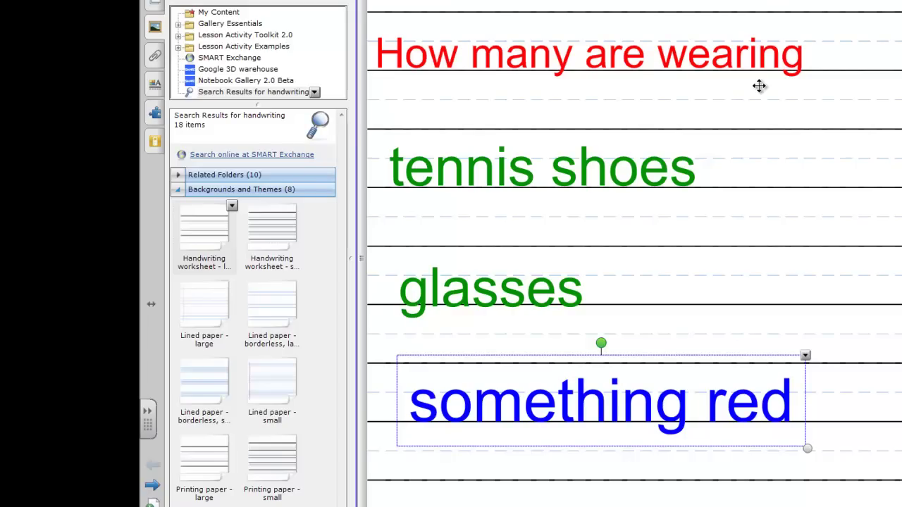
key("Left")
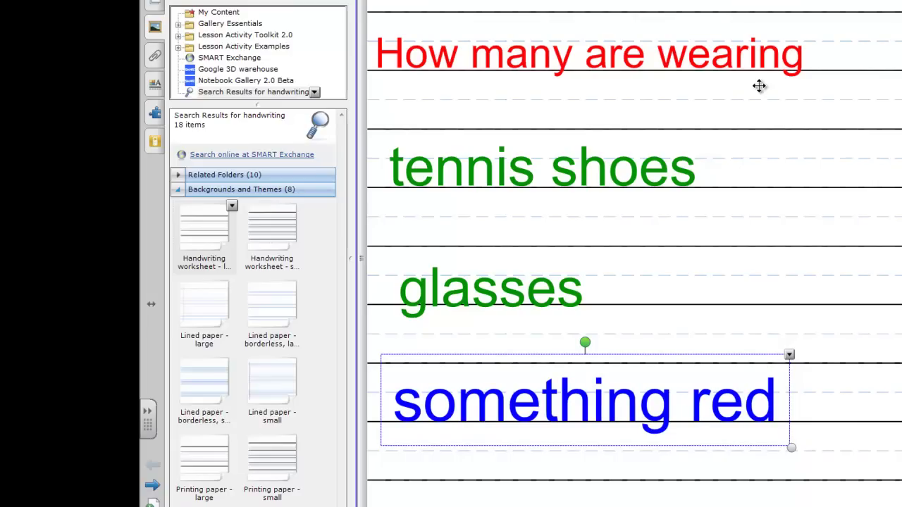
Step: Shrink the typed "glasses" text further and lower it so that it rests on its writing line
key("shift+Tab")
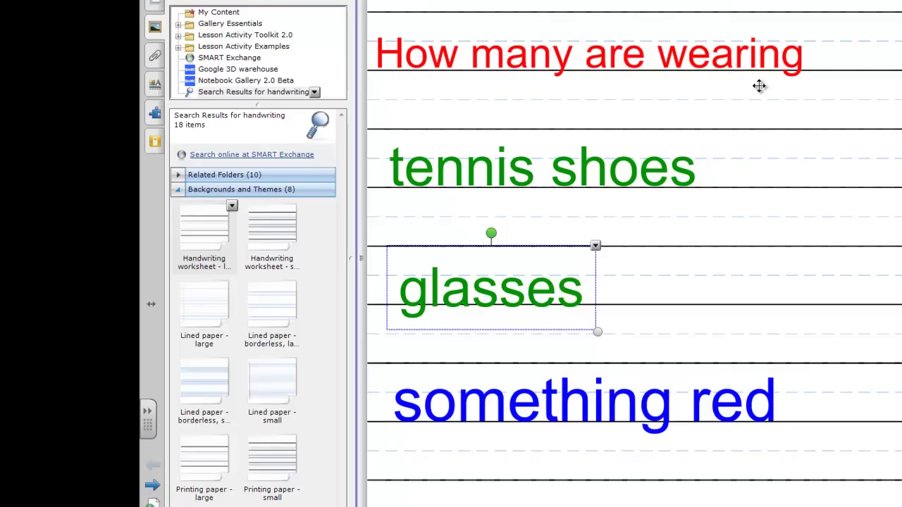
left_click_drag(598, 331, 558, 318)
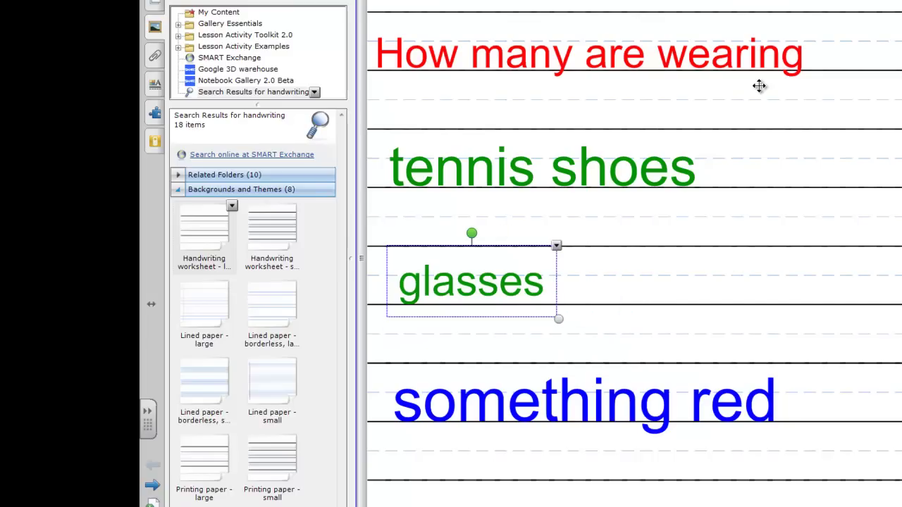
mouse_move(471, 282)
left_mouse_down()
mouse_move(612, 302)
mouse_move(479, 277)
mouse_move(475, 288)
left_mouse_up()
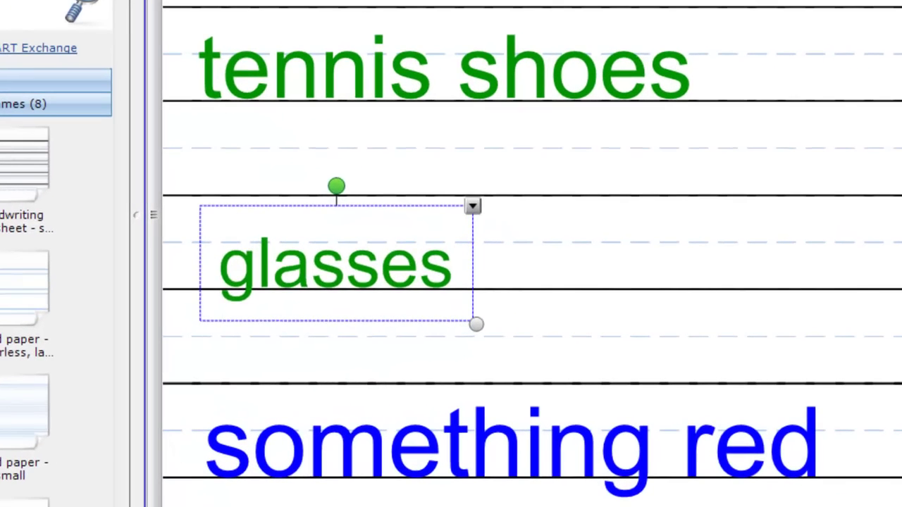
mouse_move(336, 185)
left_mouse_down()
mouse_move(385, 201)
mouse_move(411, 246)
mouse_move(400, 306)
mouse_move(328, 339)
mouse_move(258, 266)
mouse_move(308, 191)
mouse_move(346, 187)
mouse_move(336, 186)
left_mouse_up()
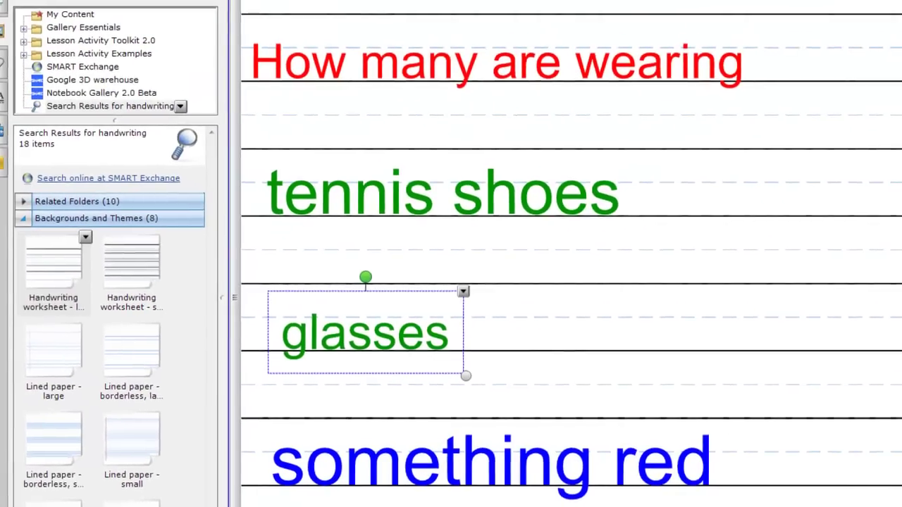
Step: Handwrite the answers 4 beside "tennis shoes", 5 beside "glasses" and 11 beside "something red" in blue, and deselect the text
mouse_move(701, 145)
left_mouse_down()
mouse_move(693, 185)
mouse_move(738, 185)
mouse_move(691, 222)
left_mouse_up()
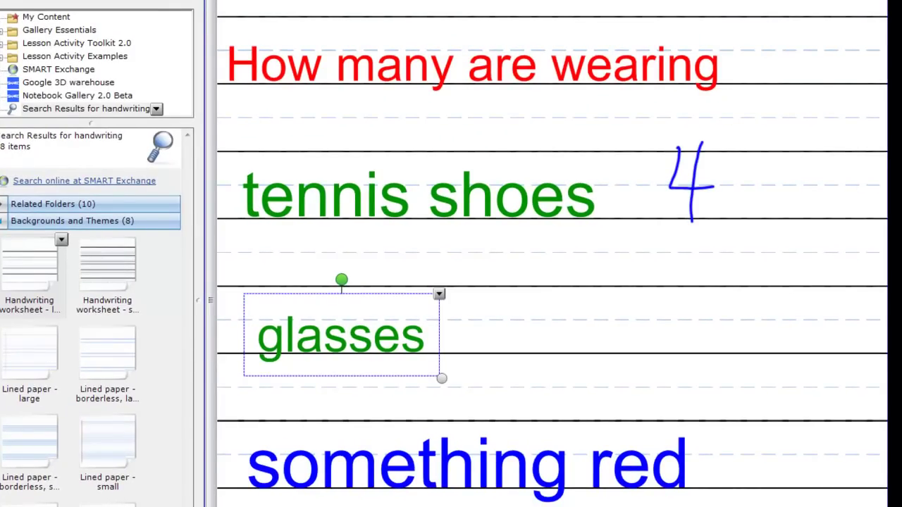
left_click_drag(521, 287, 523, 353)
left_click_drag(524, 288, 581, 284)
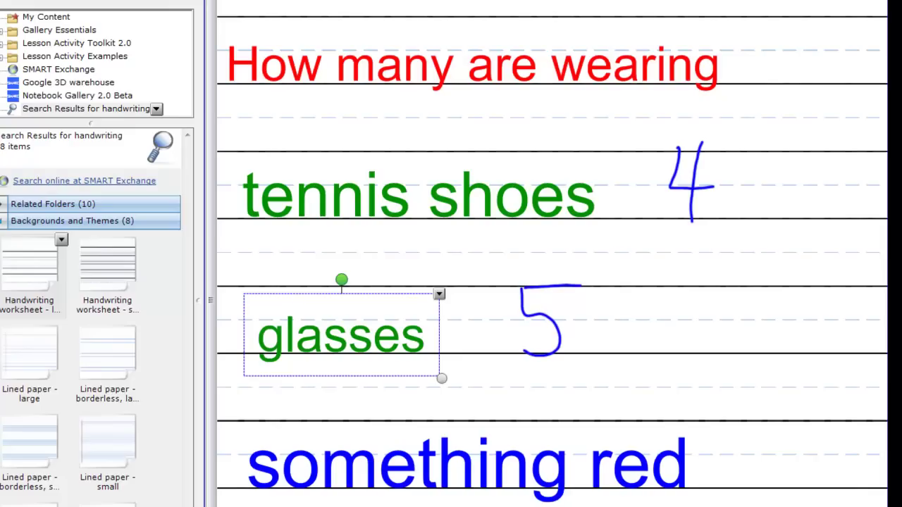
left_click_drag(762, 421, 759, 493)
left_click_drag(790, 415, 787, 487)
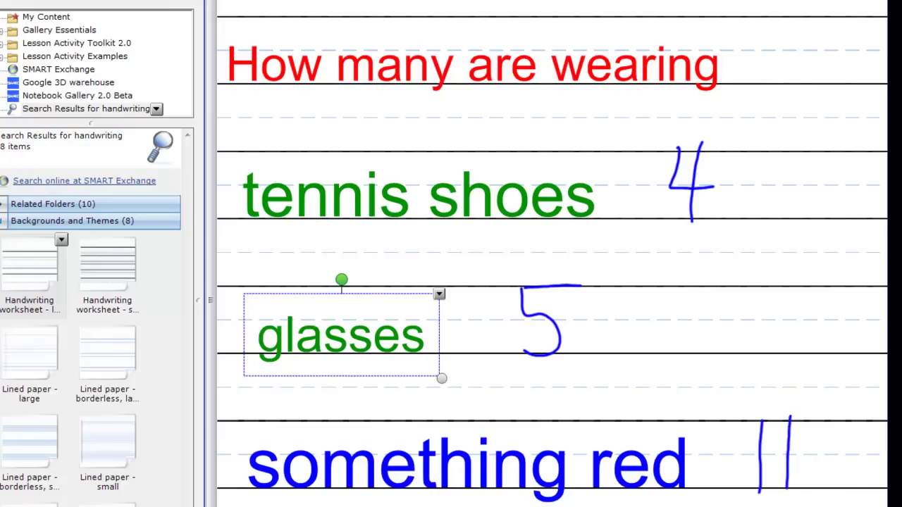
left_click(668, 101)
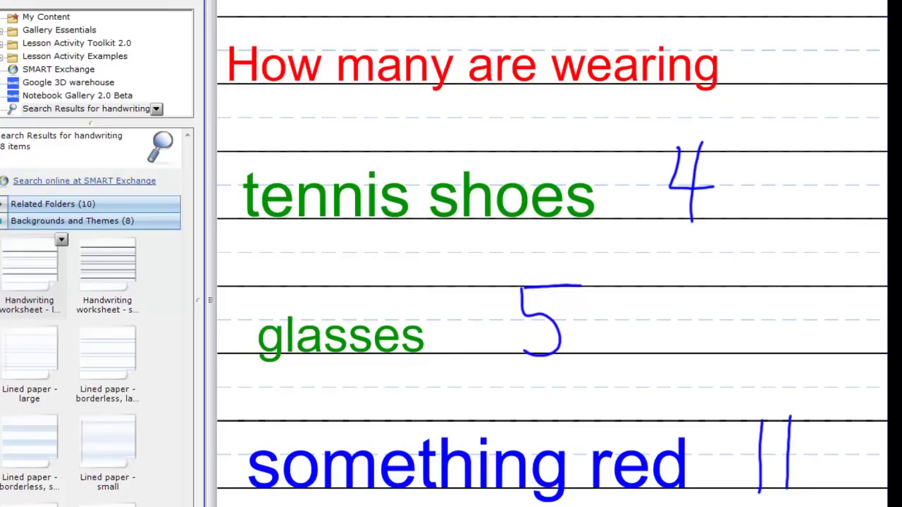
Step: Choose the solid blue pen and draw strokes on the page near the "tennis shoes" and "glasses" lines
mouse_move(560, 326)
left_mouse_down()
mouse_move(543, 346)
mouse_move(571, 300)
left_mouse_up()
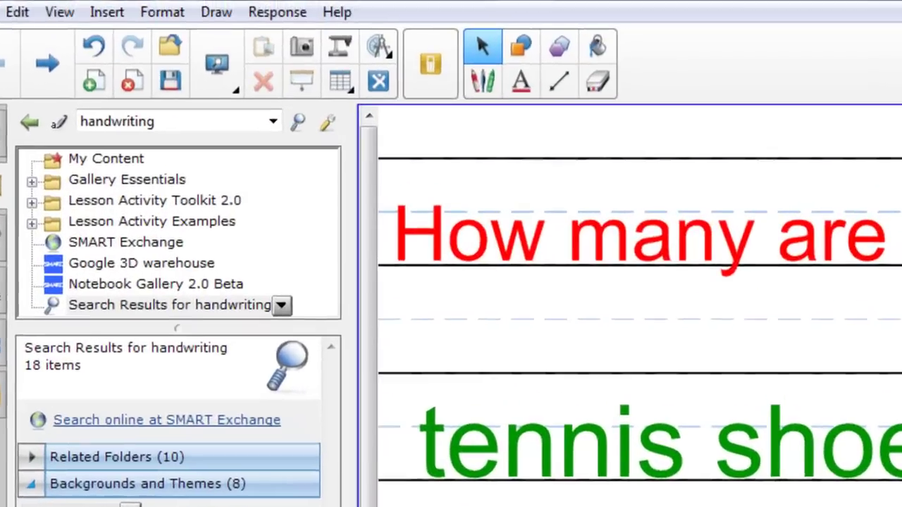
left_click(451, 54)
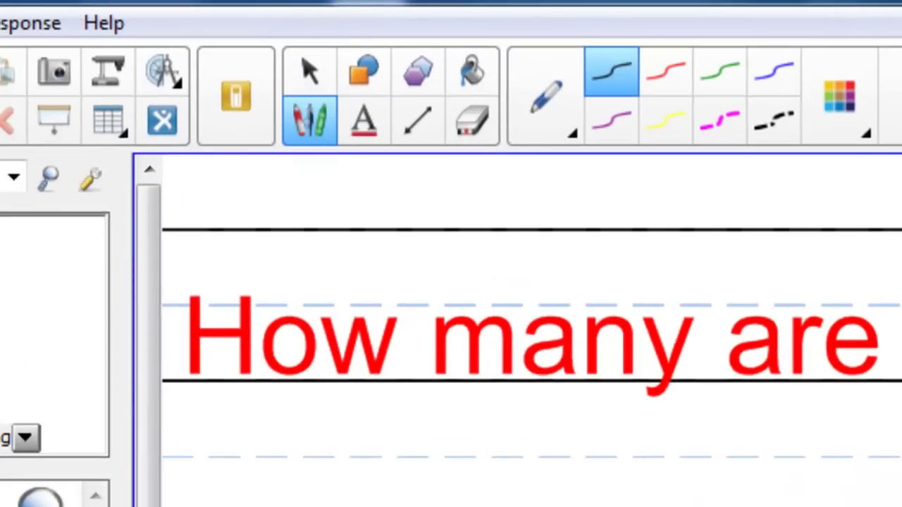
left_click(774, 70)
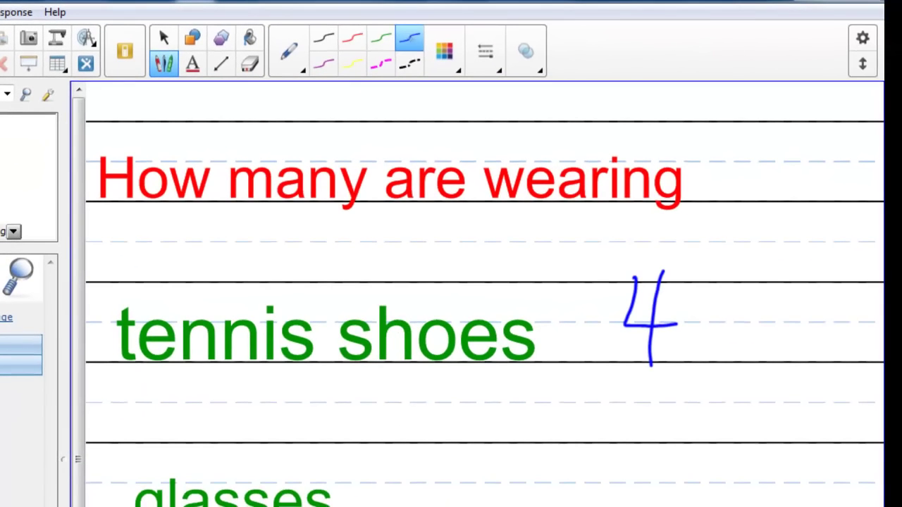
mouse_move(453, 416)
left_mouse_down()
mouse_move(543, 451)
mouse_move(398, 422)
mouse_move(570, 413)
mouse_move(532, 495)
left_mouse_up()
mouse_move(536, 284)
left_mouse_down()
mouse_move(575, 330)
mouse_move(519, 368)
mouse_move(469, 352)
left_mouse_up()
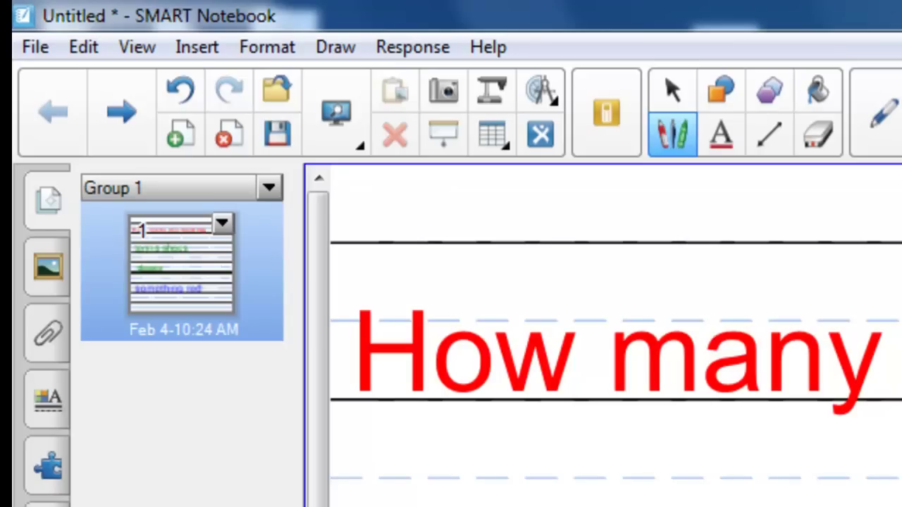
key("alt+i")
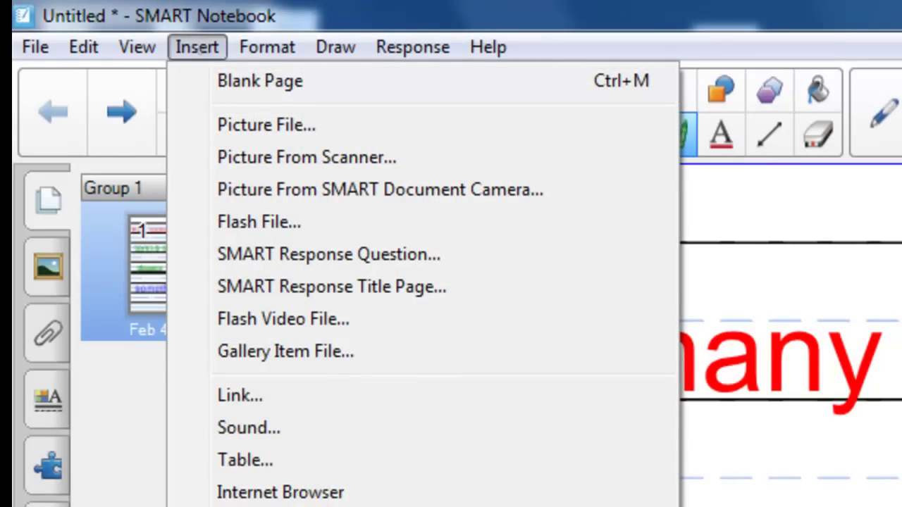
key("Escape")
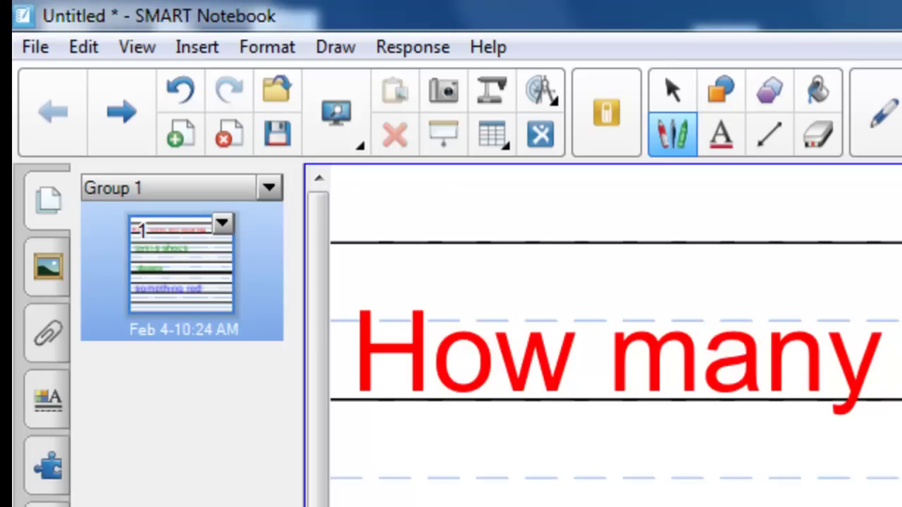
left_click(222, 224)
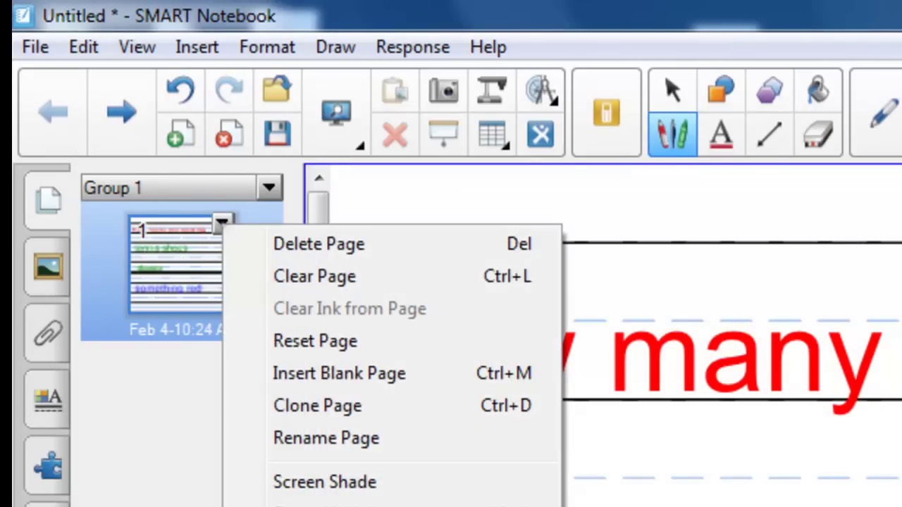
key("Escape")
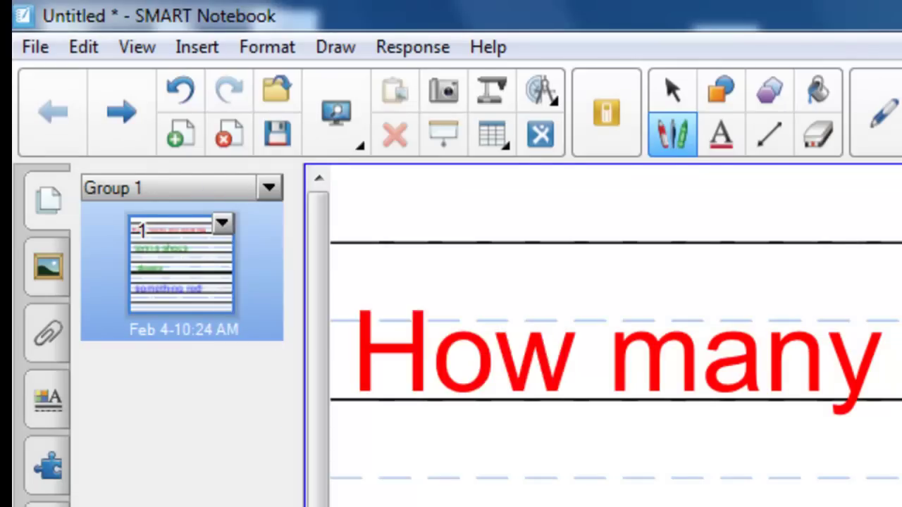
Step: Add a second, blank page and place the text "How many horses are there?" near its top
left_click(121, 112)
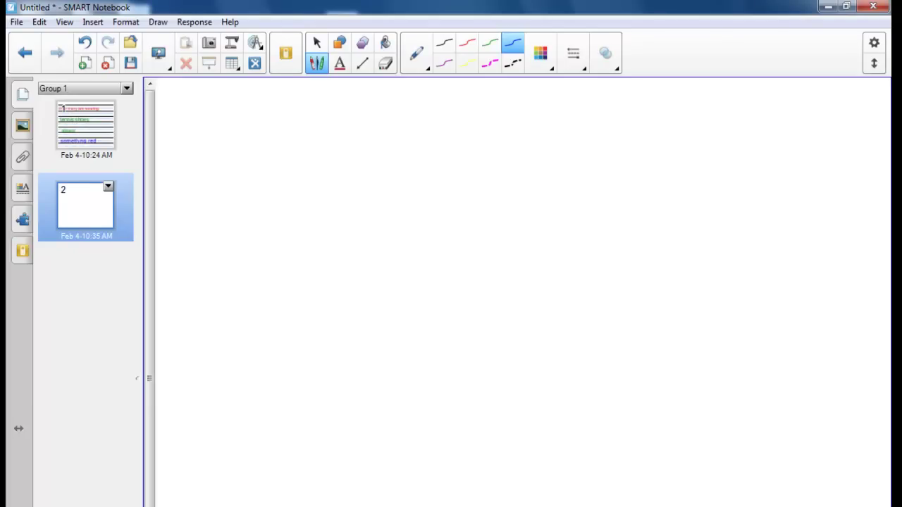
left_click(339, 63)
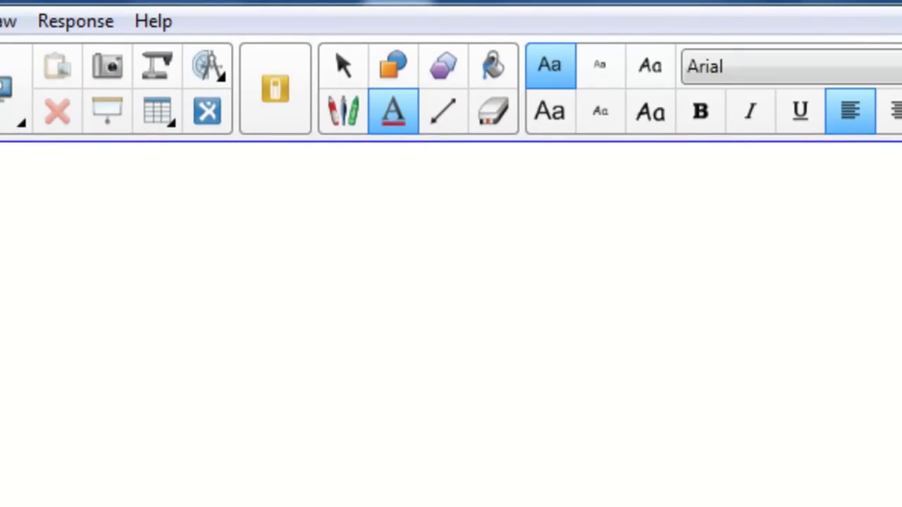
left_click(162, 252)
type("How many ho")
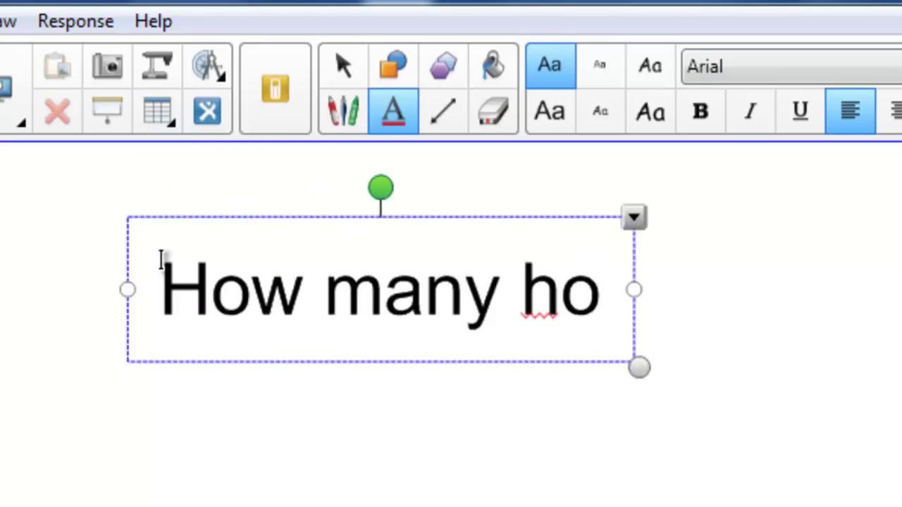
type("rses are ther")
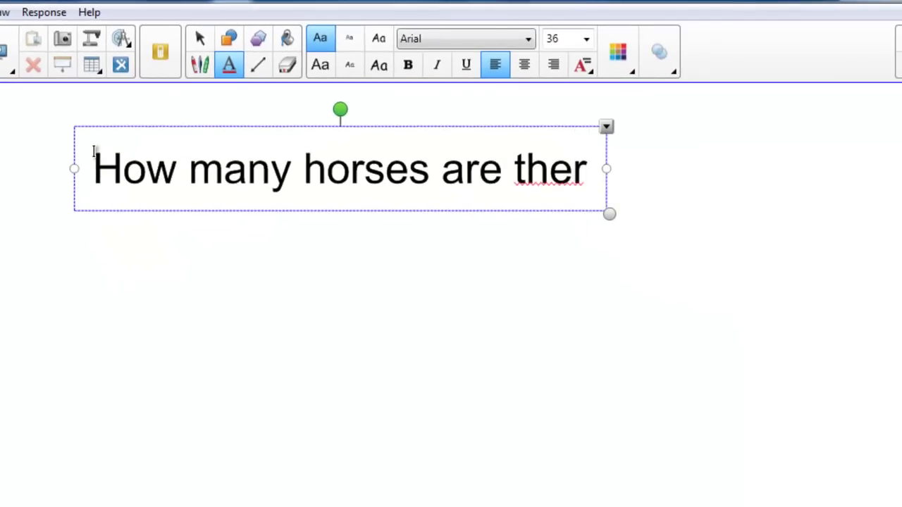
type("e?")
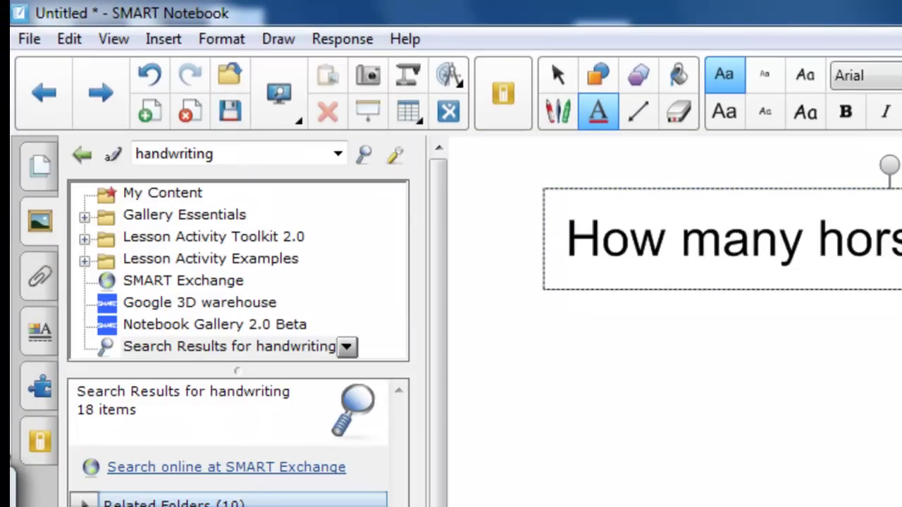
Step: Search the Gallery for "horse", place the running brown horse picture below the question, and shrink it to about half size
left_click(221, 153)
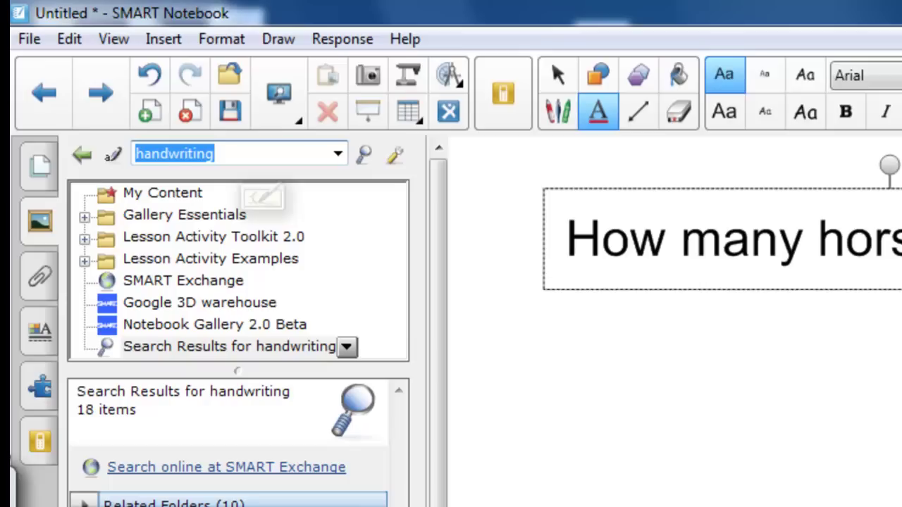
type("horse")
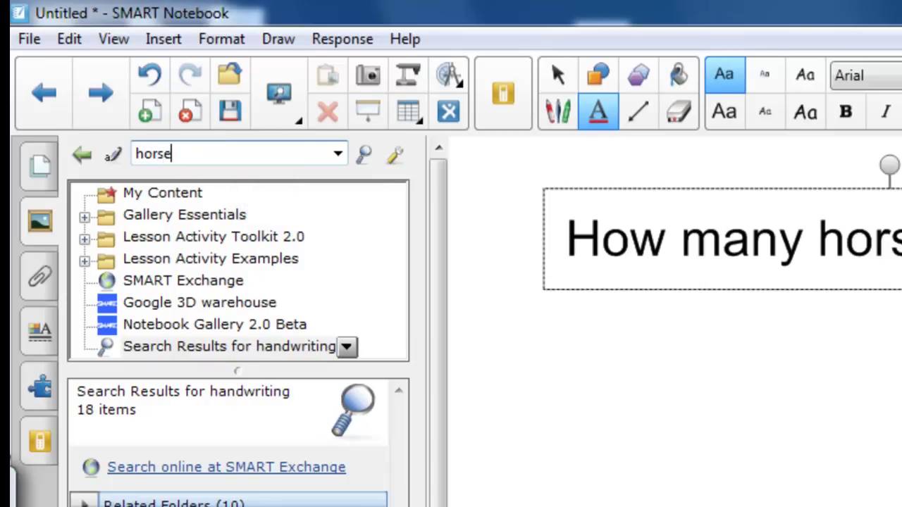
key("Return")
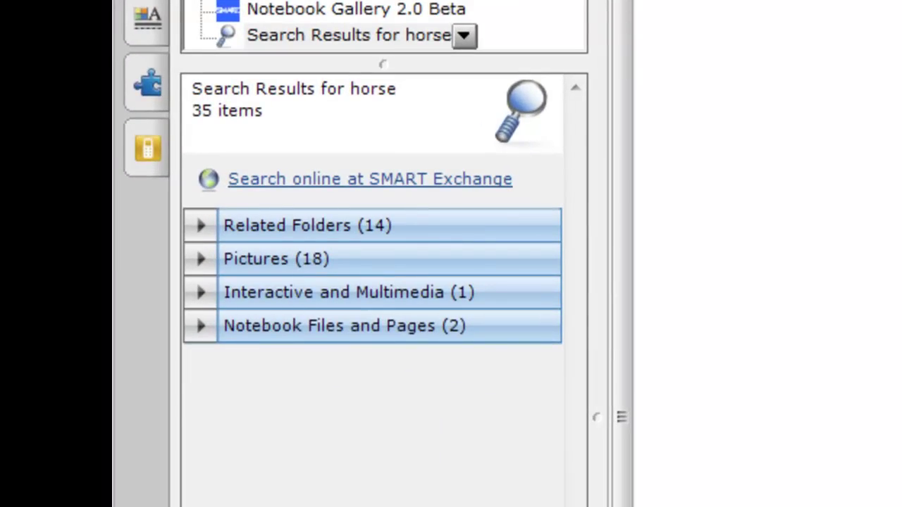
left_click(275, 259)
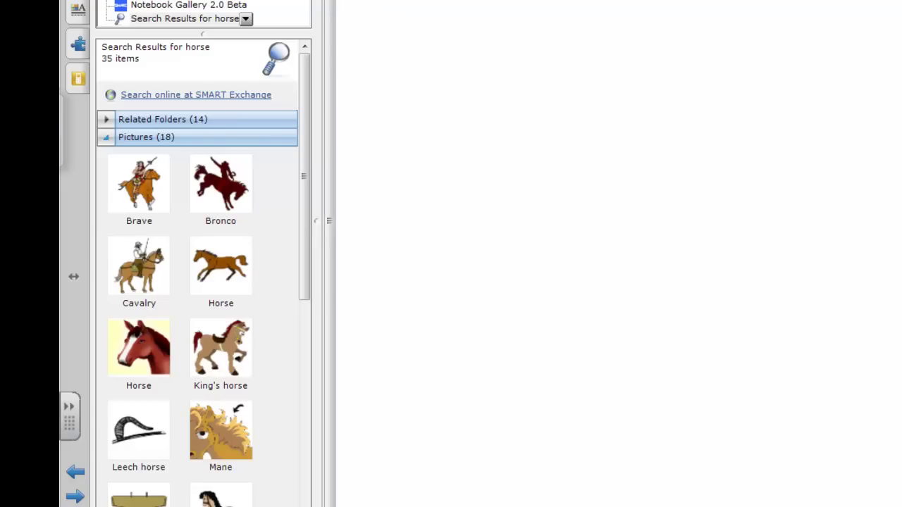
left_click_drag(221, 266, 463, 144)
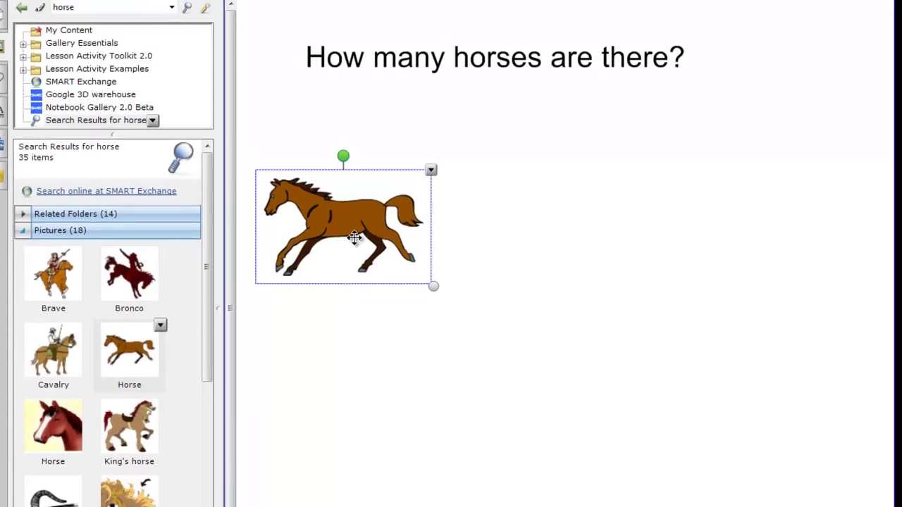
left_click_drag(419, 315, 226, 188)
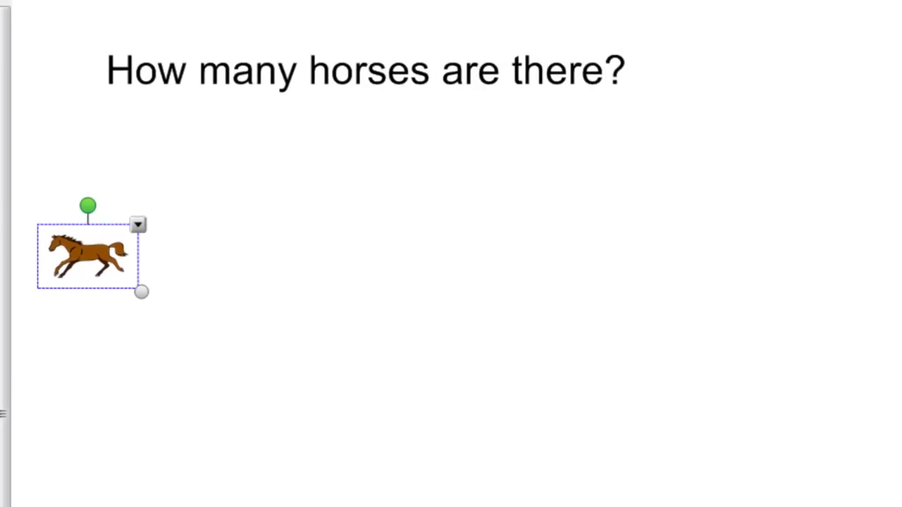
Step: Clone the small horse picture twice to make three horses on the page
left_click(137, 224)
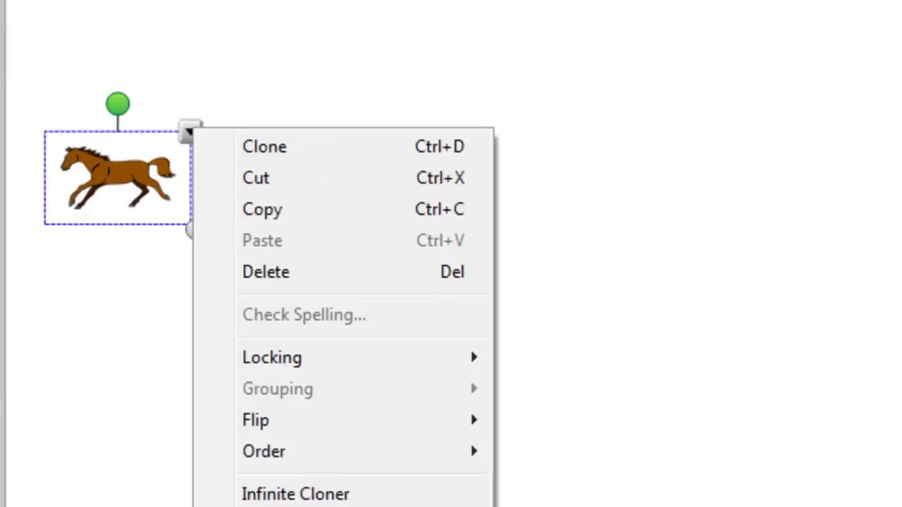
left_click(191, 233)
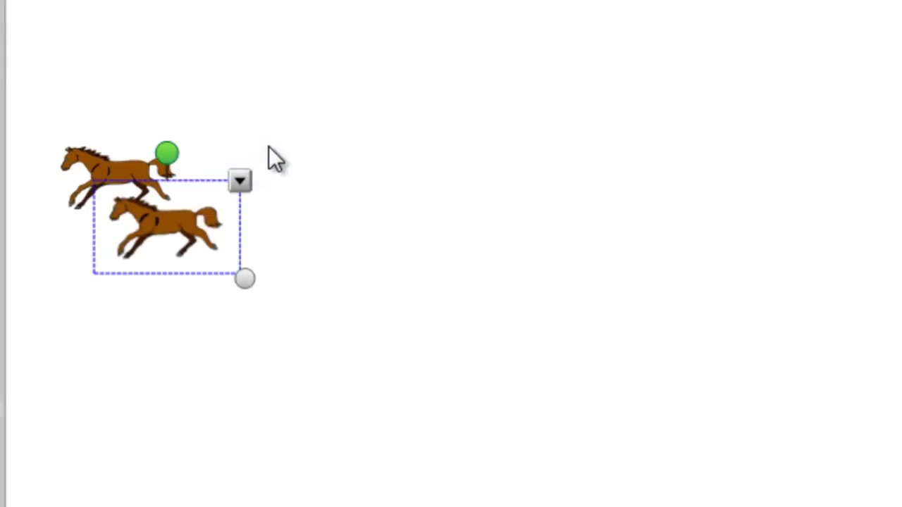
left_click(240, 181)
left_click(315, 198)
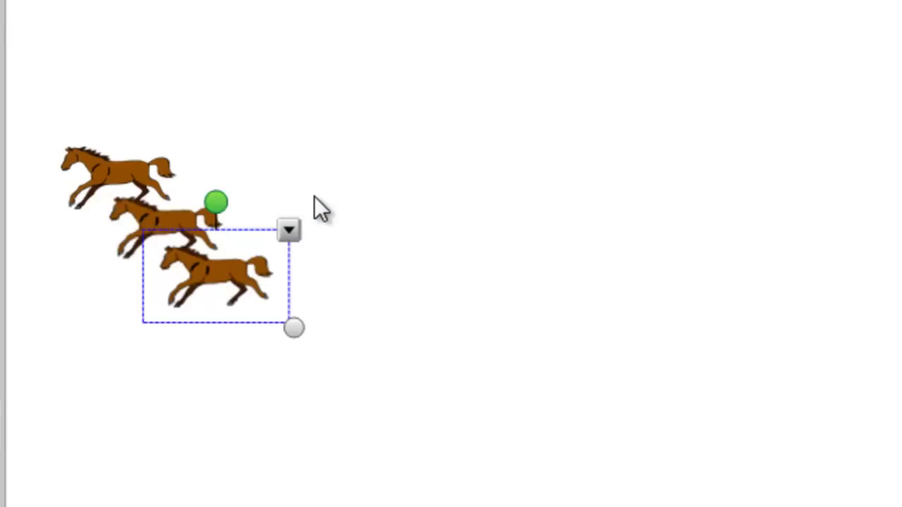
Step: Clone the small running brown horse four more times to make a diagonal row of seven horses
left_click(289, 229)
left_click(362, 242)
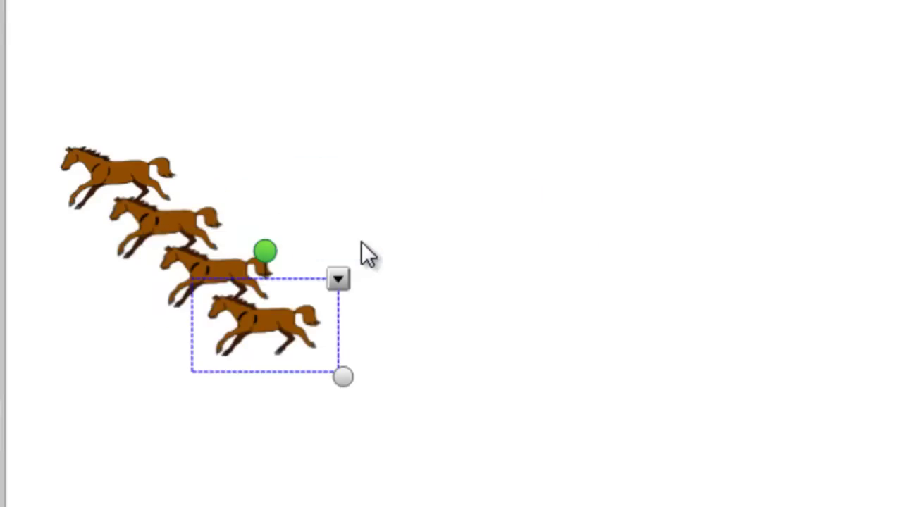
left_click(338, 279)
left_click(411, 299)
left_click(386, 328)
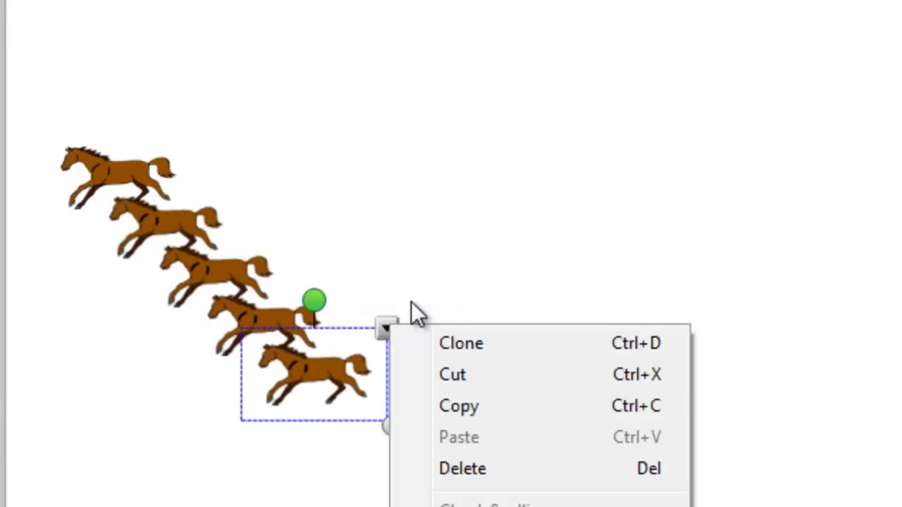
left_click(461, 343)
left_click(435, 374)
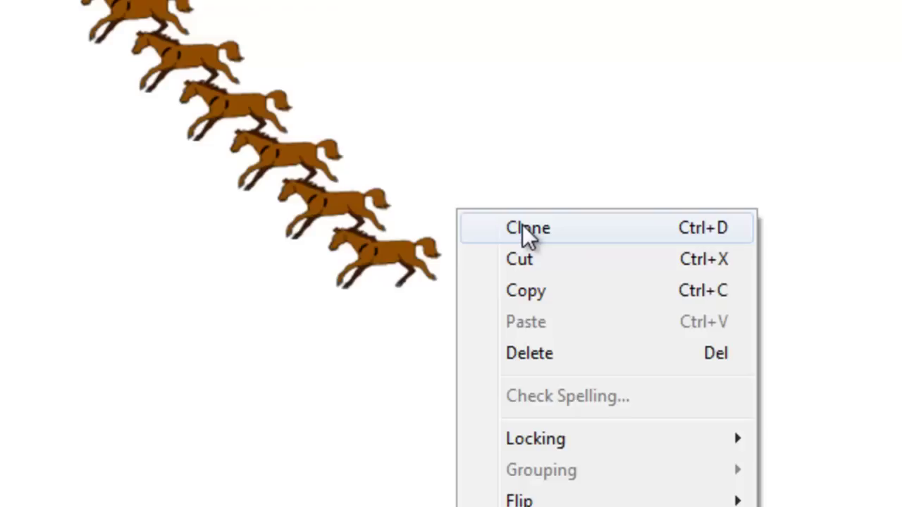
left_click(527, 234)
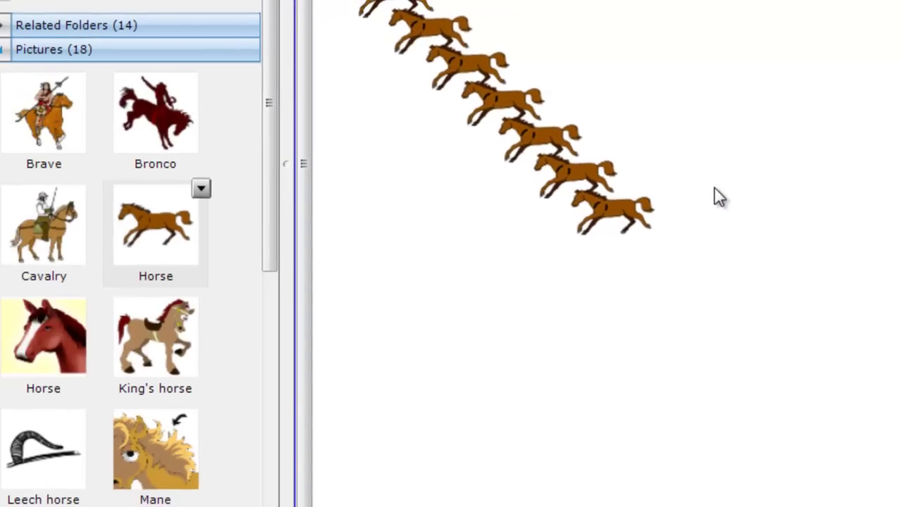
Step: Place the "King's horse" picture on the page, shrunk to about a quarter of its size, below the first brown horses
left_click_drag(155, 338, 618, 203)
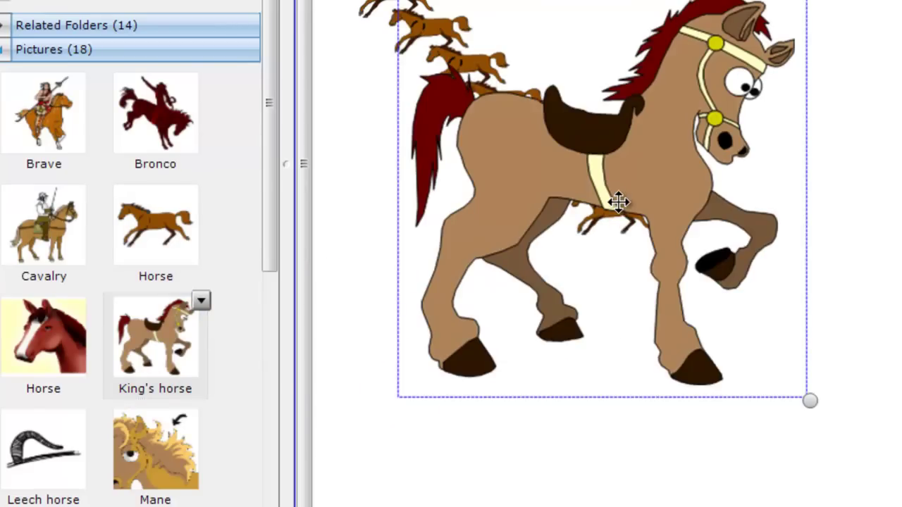
left_click_drag(809, 400, 513, 92)
mouse_move(486, 185)
left_mouse_down()
mouse_move(445, 147)
mouse_move(473, 174)
left_mouse_up()
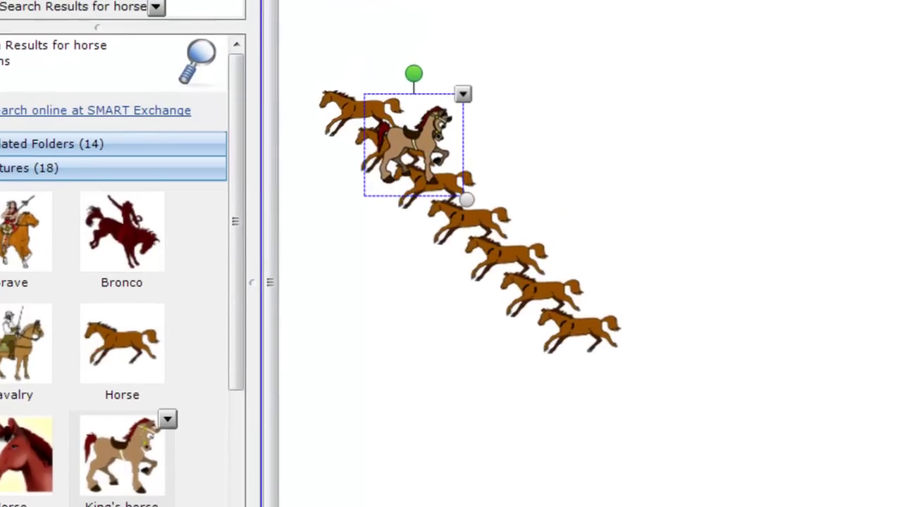
mouse_move(414, 144)
left_mouse_down()
mouse_move(386, 292)
mouse_move(362, 342)
left_mouse_up()
Step: Clone the small king's horse four times to make five king's horses
left_click(409, 290)
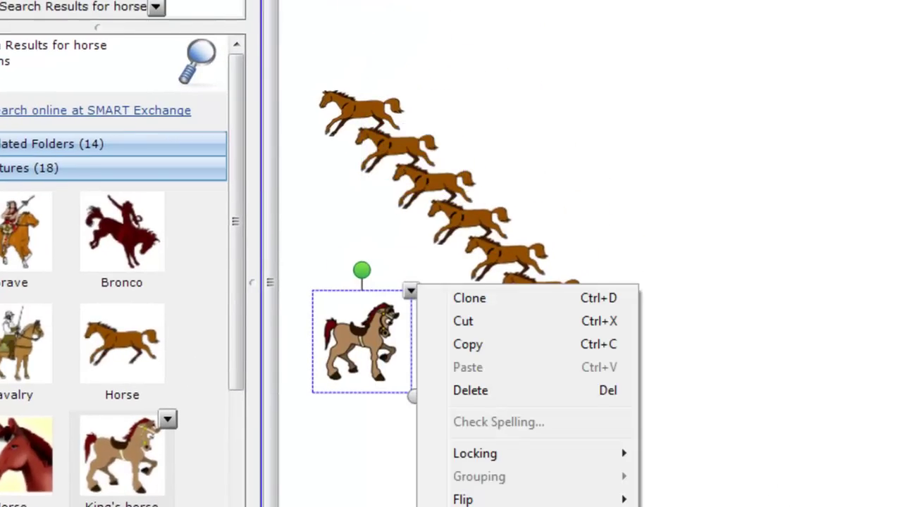
left_click(473, 302)
left_click(448, 326)
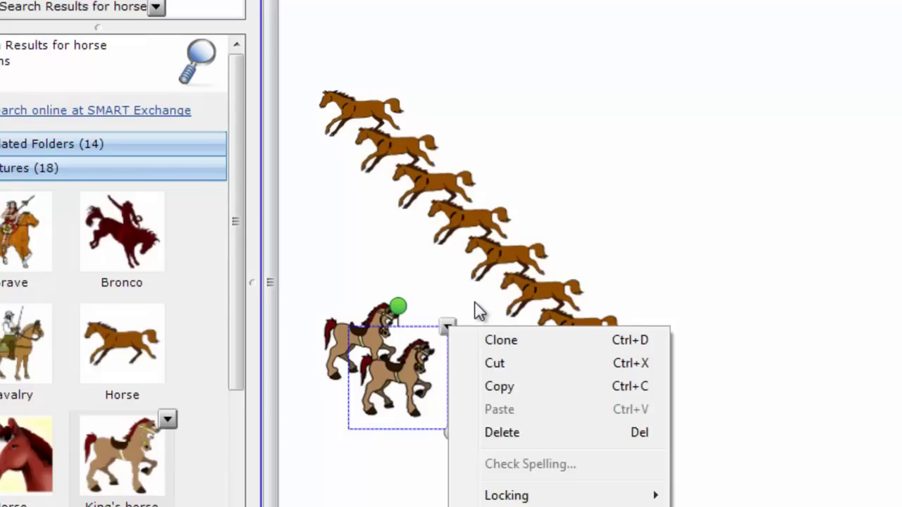
left_click(500, 341)
left_click(483, 362)
left_click(533, 372)
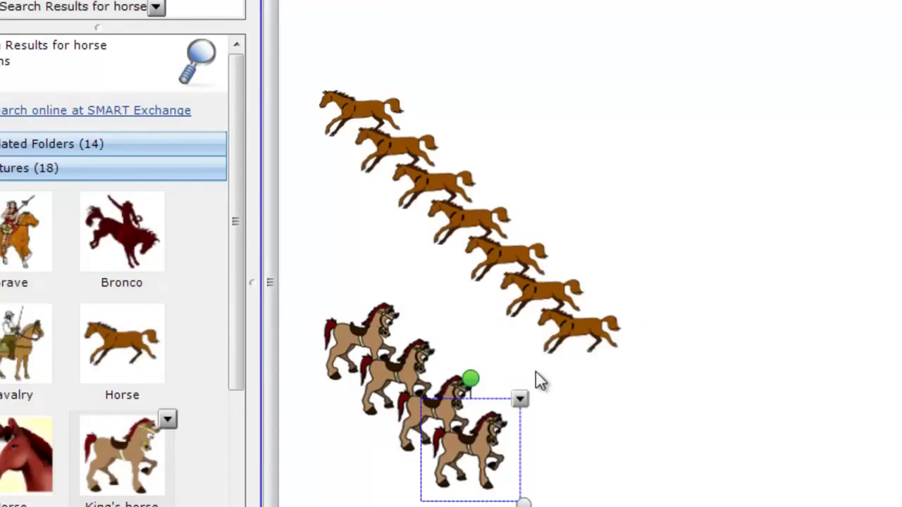
key("ctrl+d")
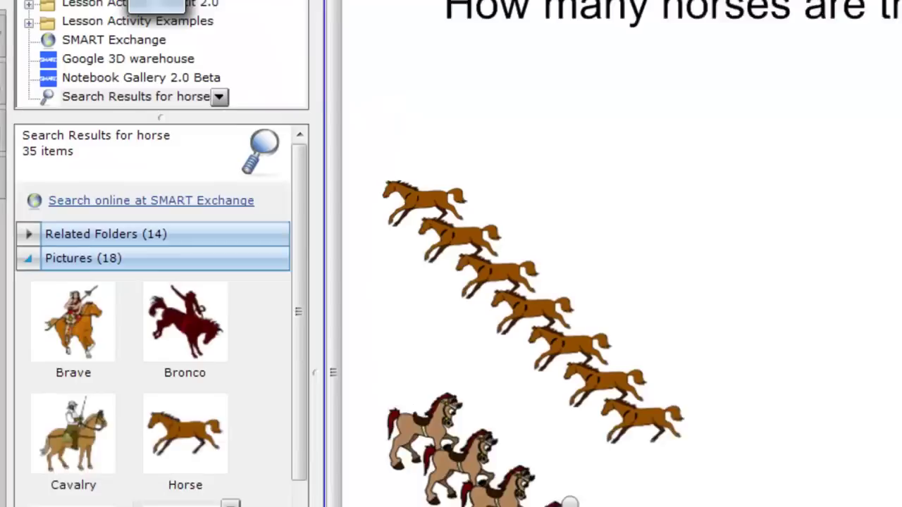
Step: Search the Gallery for "cat" and expand the Pictures results
left_click(212, 47)
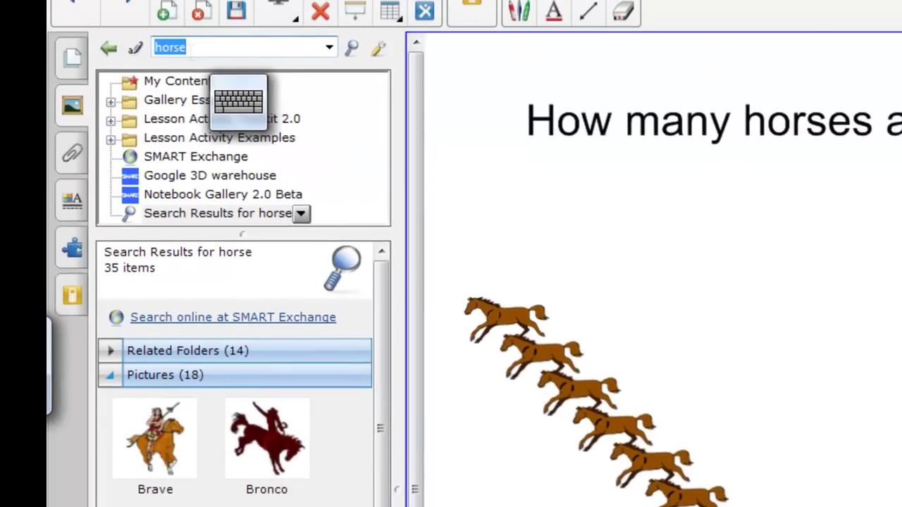
type("cat")
key("Return")
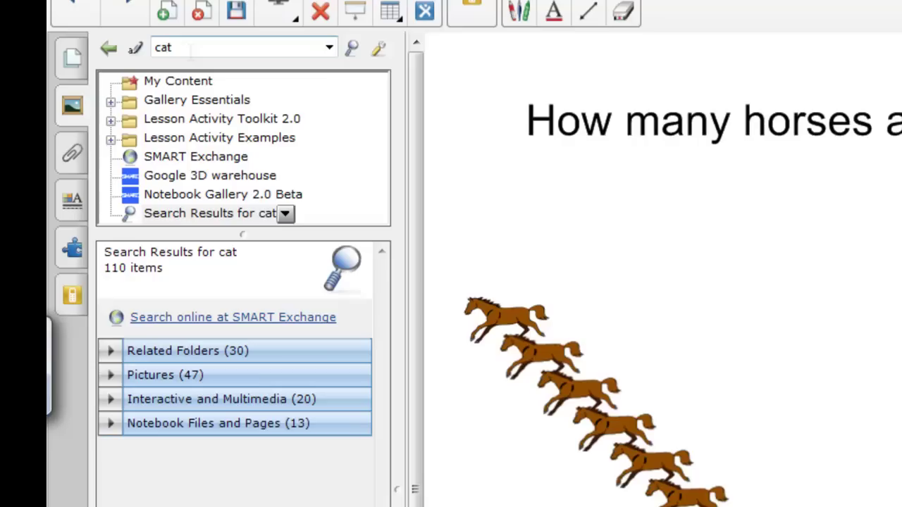
left_click(166, 375)
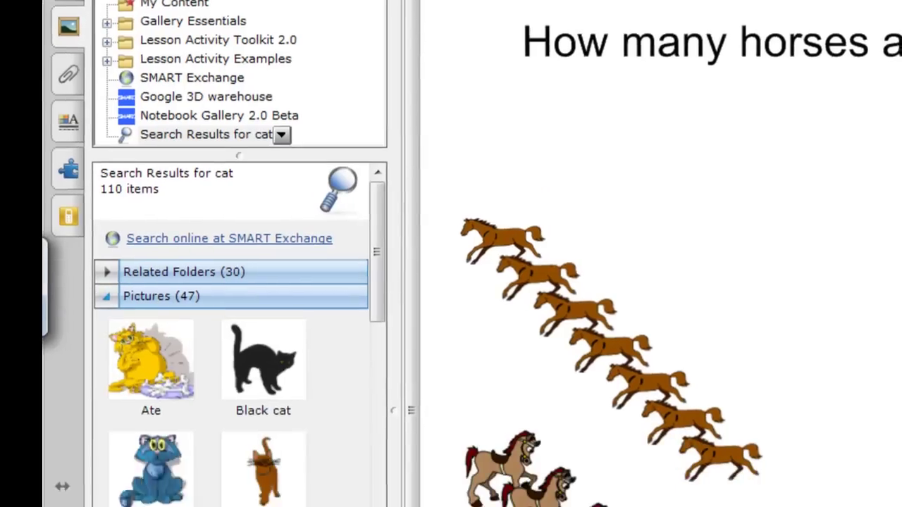
Step: Place the "Black cat" picture below the king's horses and shrink it to about a third of its size
left_click_drag(268, 440, 332, 459)
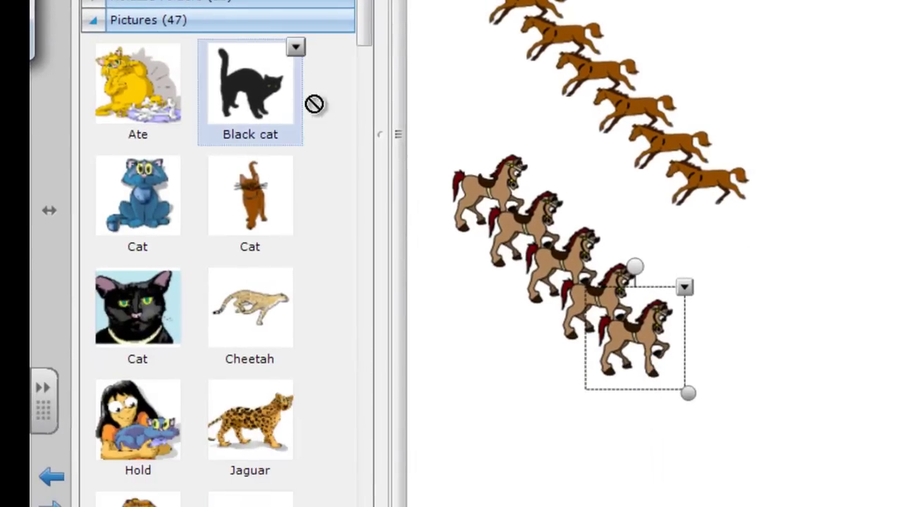
left_click_drag(314, 103, 548, 426)
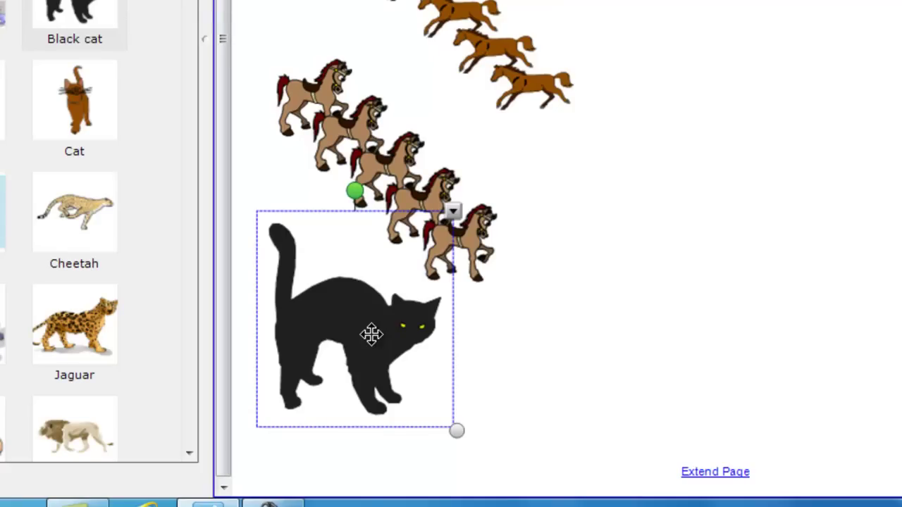
left_click_drag(457, 431, 329, 290)
Step: Clone the small black cat twice to make three cats
key("shift+F10")
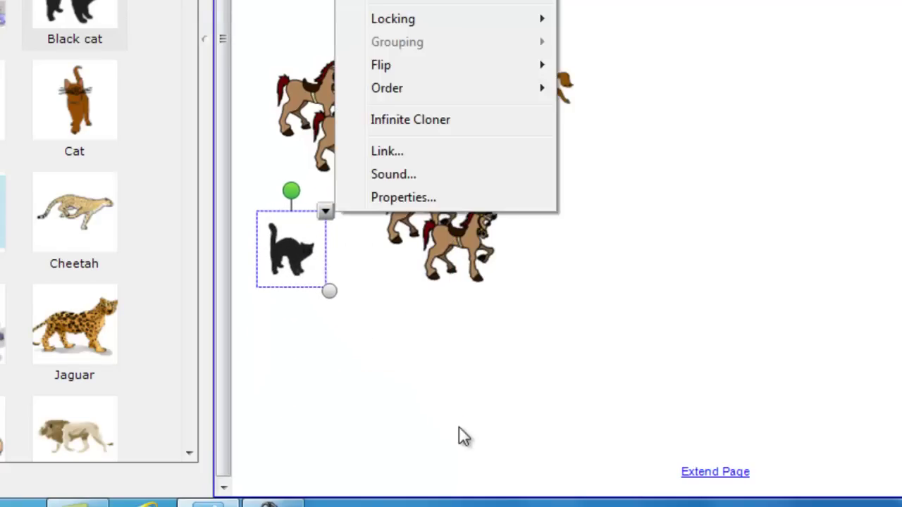
left_click(389, 0)
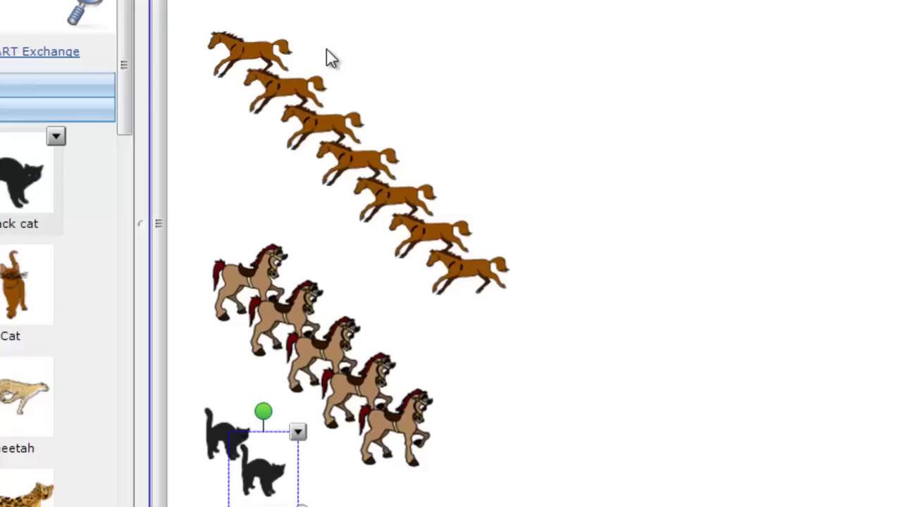
key("shift+F10")
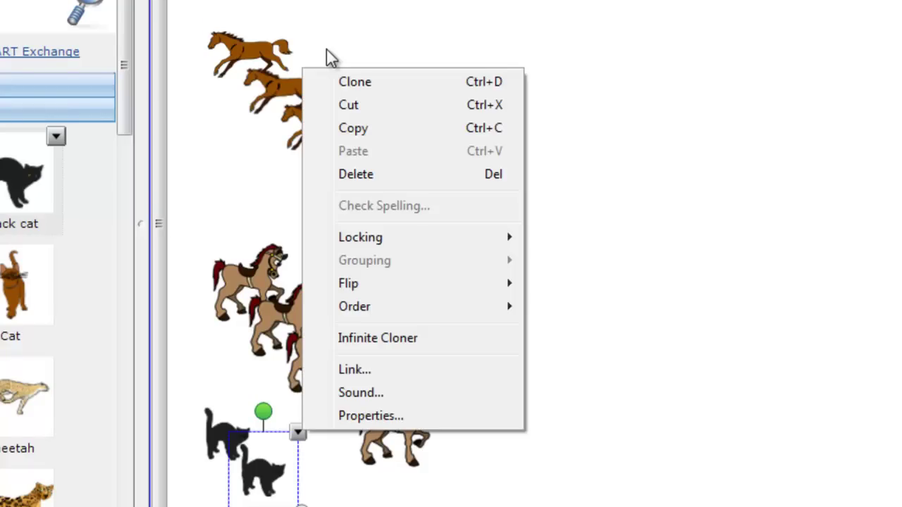
key("ctrl+d")
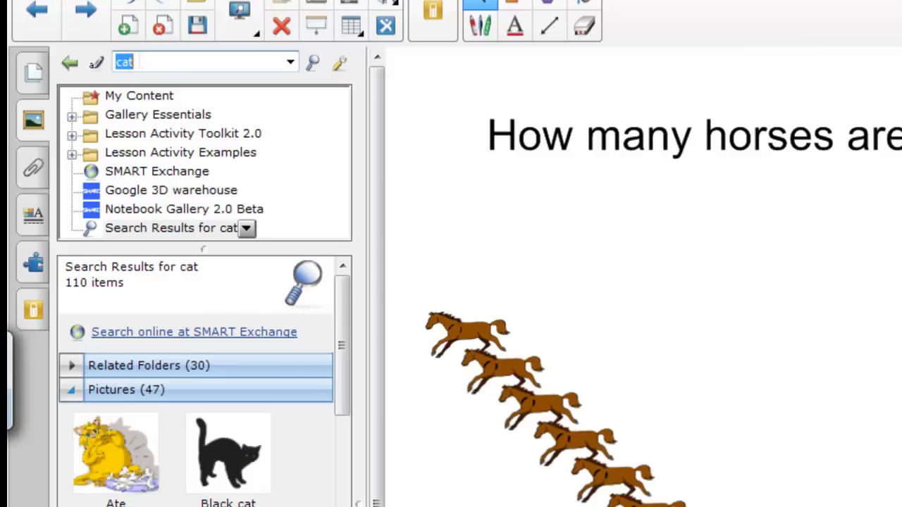
Step: Search the Gallery for "rabbit" and expand the Pictures results
type("rabbit")
key("Return")
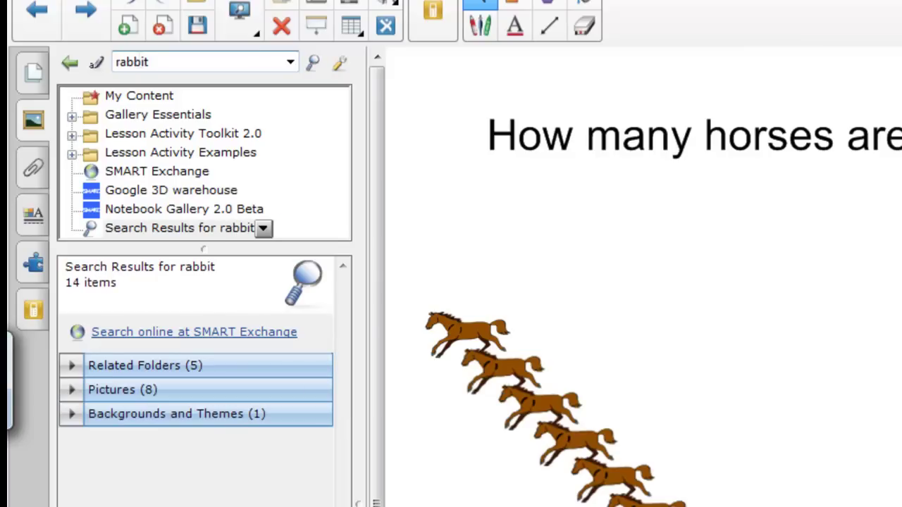
left_click(70, 387)
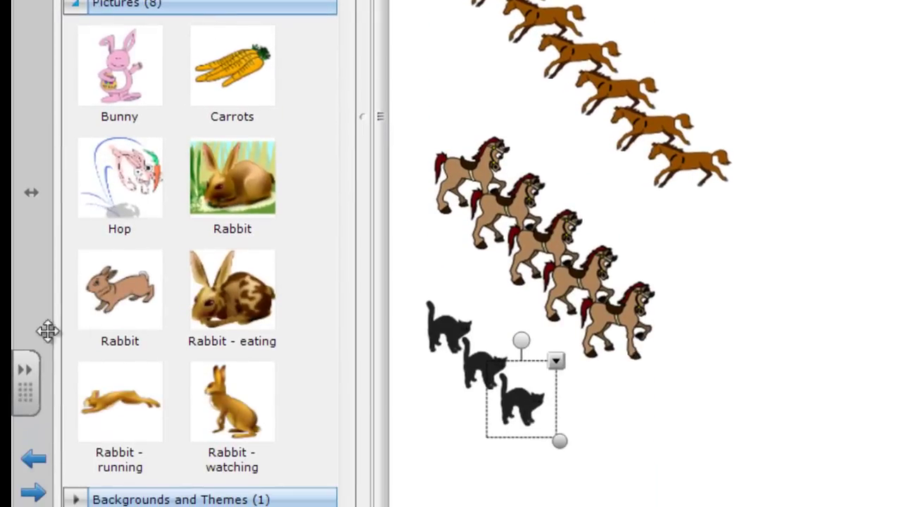
Step: Place the light brown hopping "Rabbit" picture beside the last king's horse and shrink it to about two thirds of its size
left_click_drag(114, 290, 727, 351)
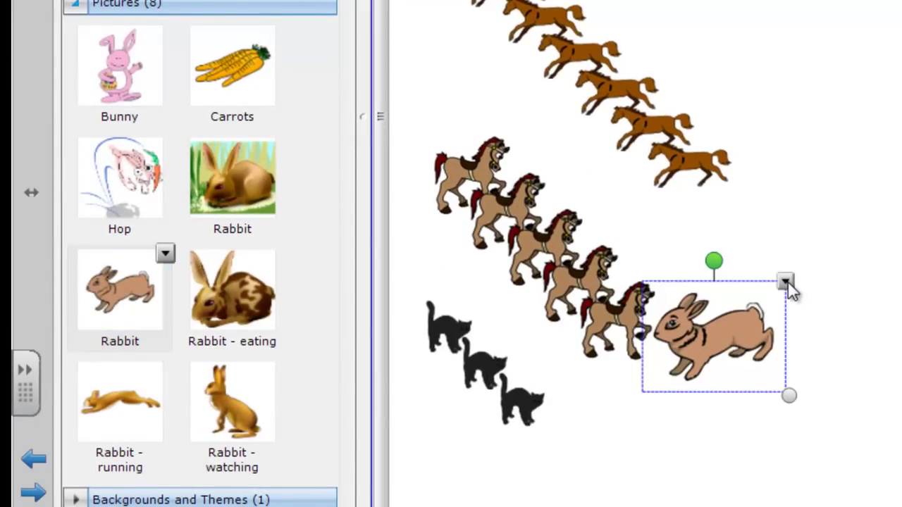
left_click(786, 282)
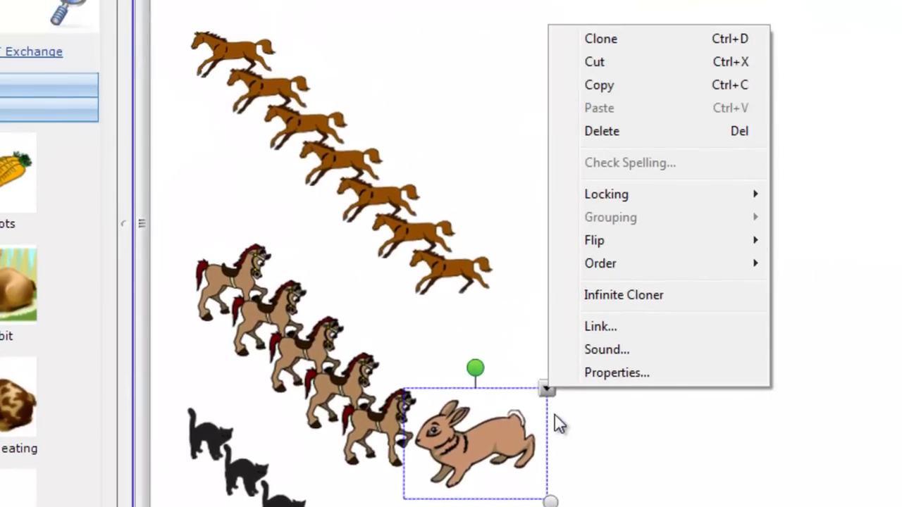
left_click(591, 431)
left_click(513, 447)
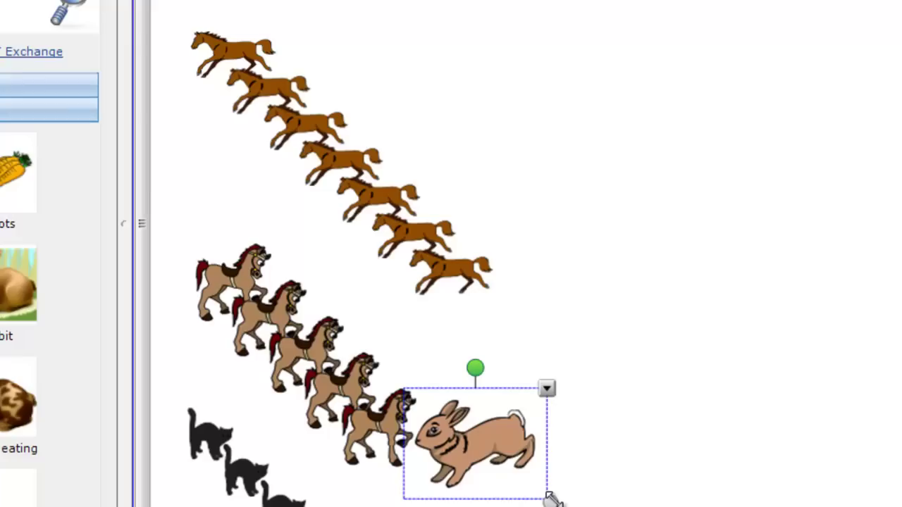
left_click_drag(548, 499, 505, 463)
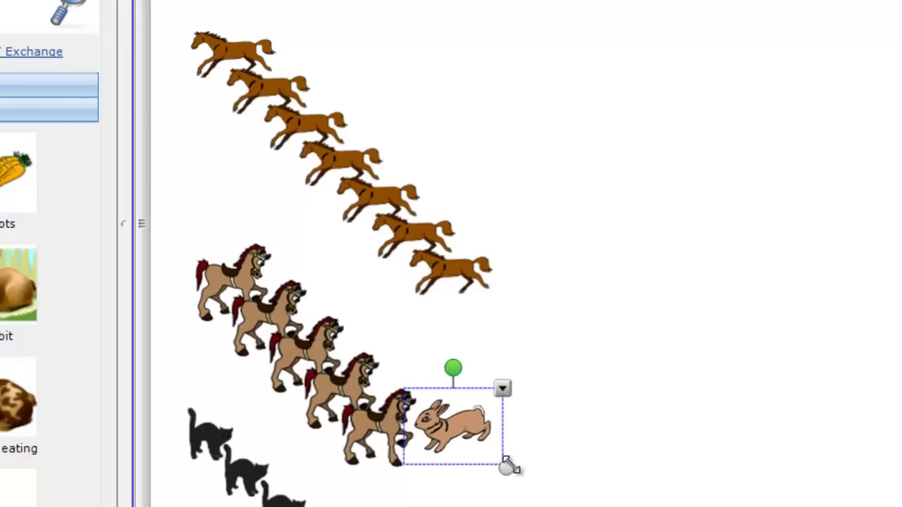
Step: Clone the small rabbit once and move the copy below the original
left_click(501, 388)
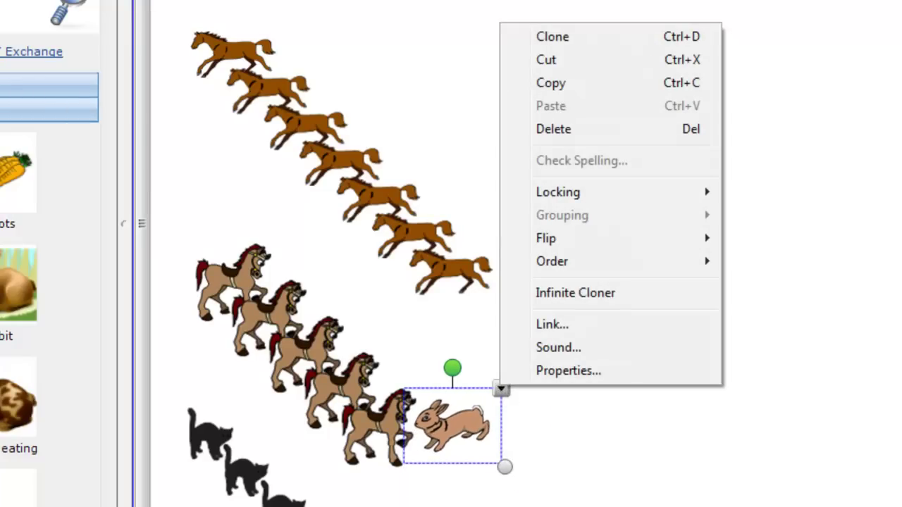
left_click(571, 42)
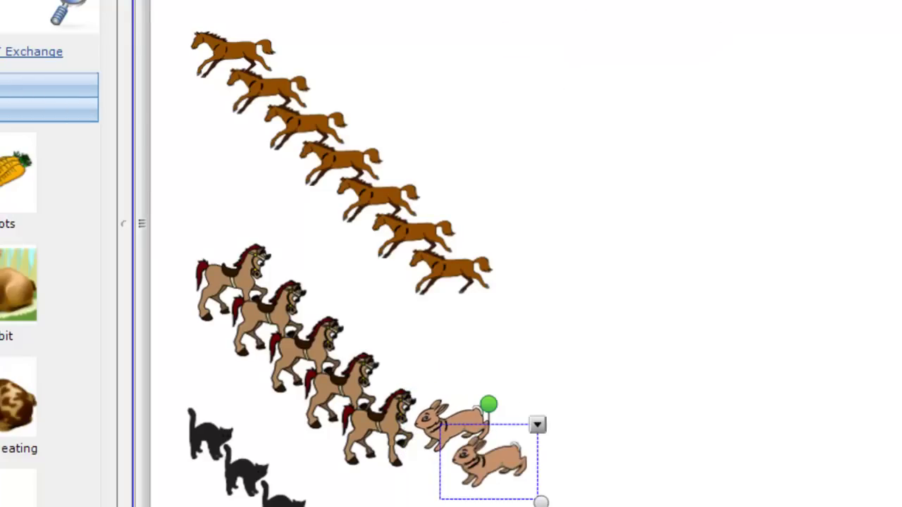
left_click_drag(488, 462, 441, 506)
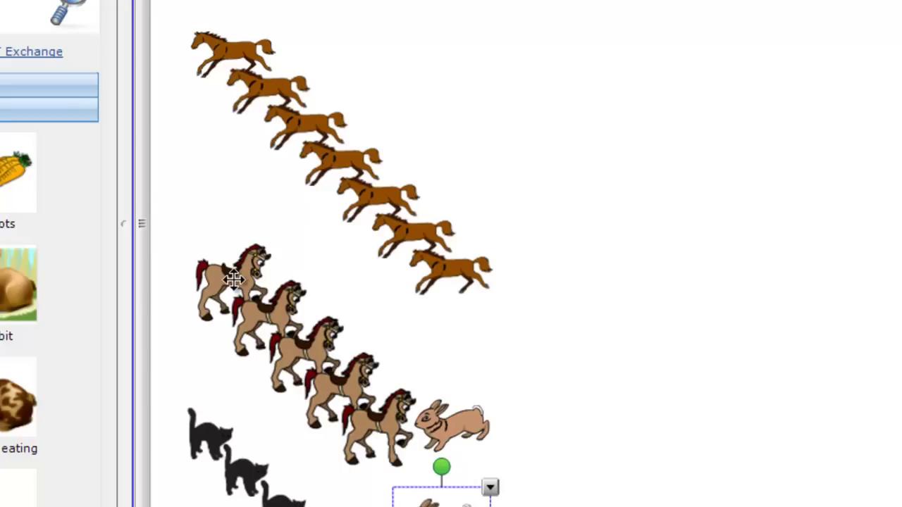
Step: Start scattering the animals by moving the first king's horse up and one brown horse up and to the right
left_click_drag(233, 282, 215, 171)
left_click_drag(342, 161, 430, 88)
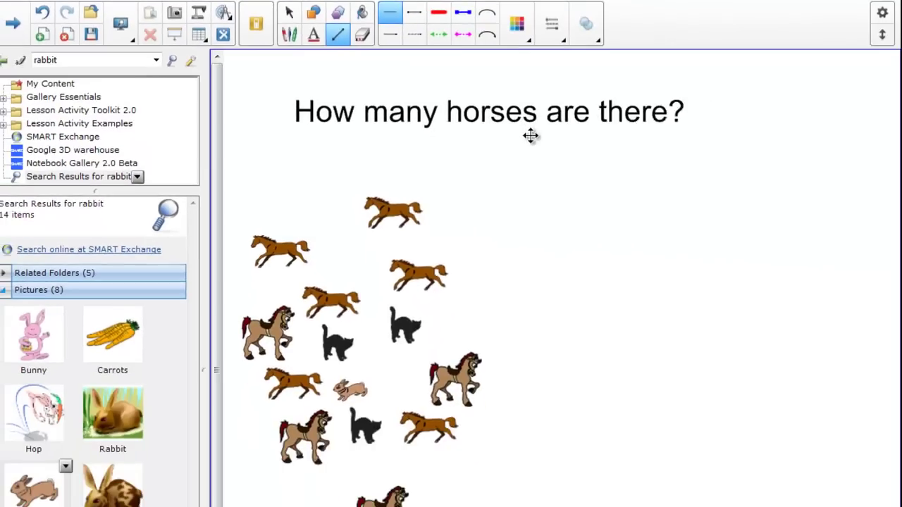
Step: Draw a solid black vertical line to the right of the animals, from below the question down the page
left_click(530, 135)
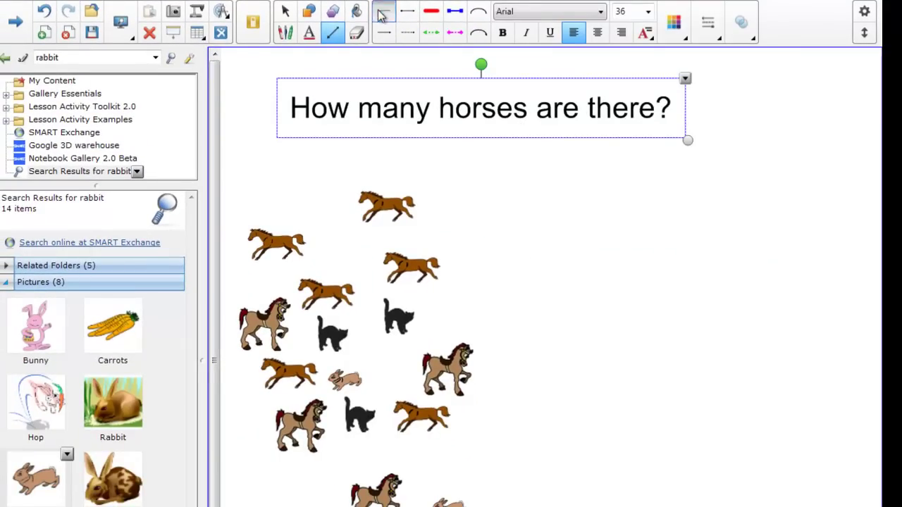
left_click(380, 16)
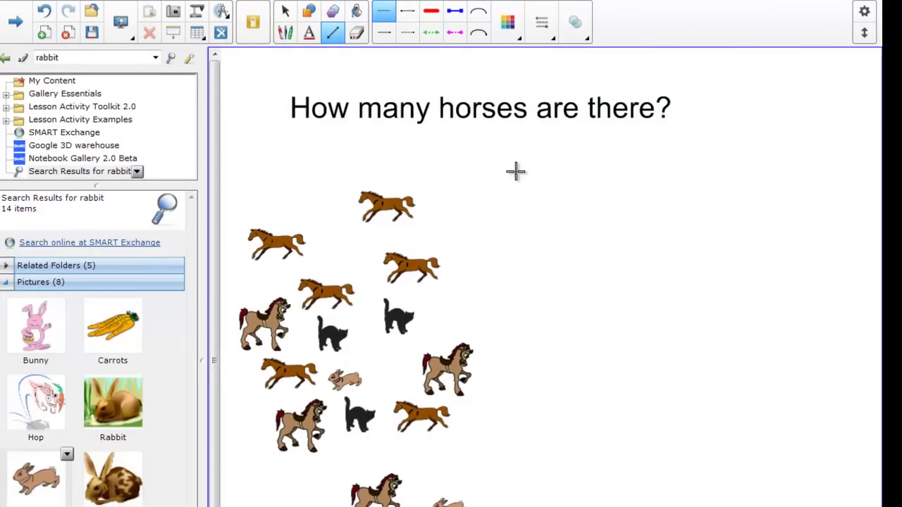
left_click_drag(571, 188, 572, 506)
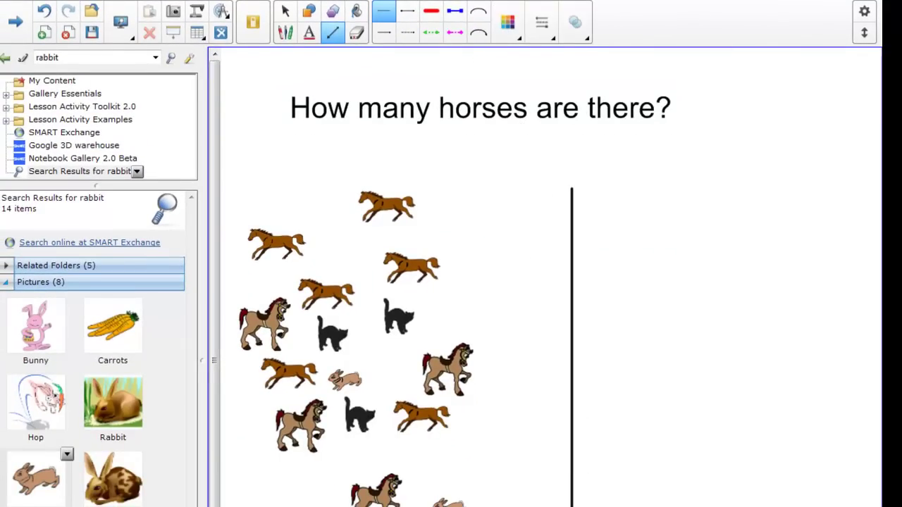